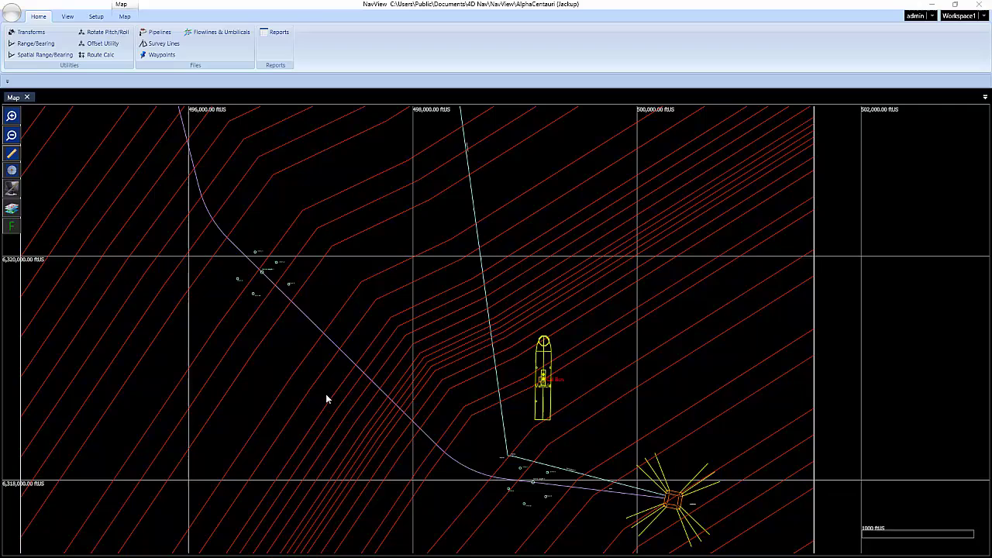
Examine the vessel on the map up close and its location relative to the surrounding routes.
{"action": "scroll", "coordinate": [549, 388], "scroll_direction": "up", "scroll_amount": 3}
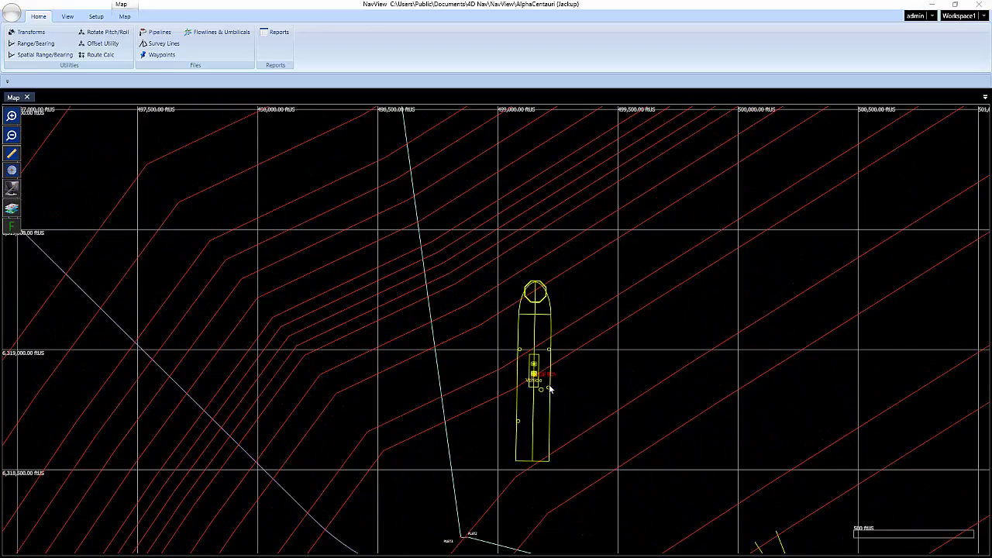
{"action": "scroll", "coordinate": [549, 384], "scroll_direction": "up", "scroll_amount": 2}
{"action": "scroll", "coordinate": [530, 376], "scroll_direction": "up", "scroll_amount": 2}
{"action": "scroll", "coordinate": [531, 376], "scroll_direction": "up", "scroll_amount": 3}
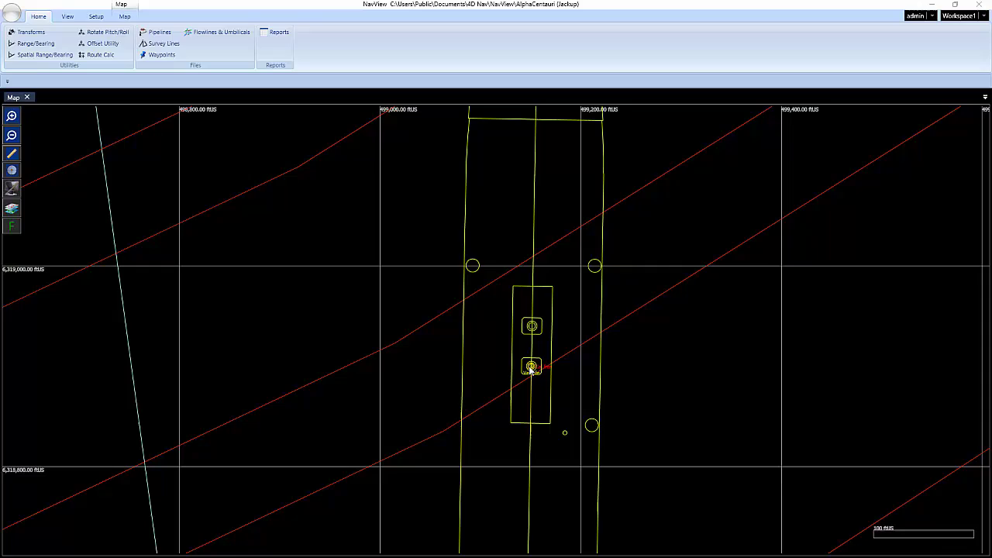
{"action": "scroll", "coordinate": [530, 371], "scroll_direction": "down", "scroll_amount": 6}
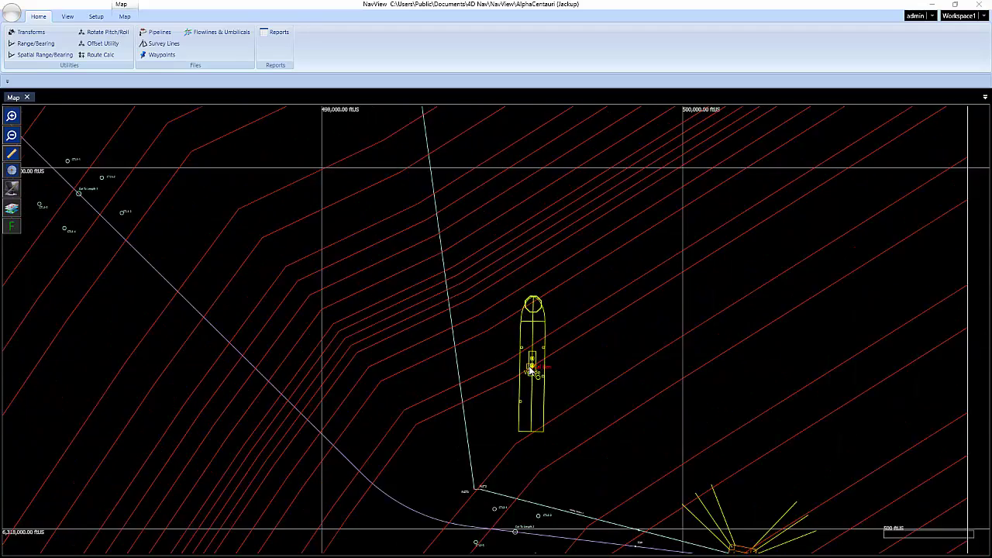
{"action": "scroll", "coordinate": [531, 370], "scroll_direction": "down", "scroll_amount": 1}
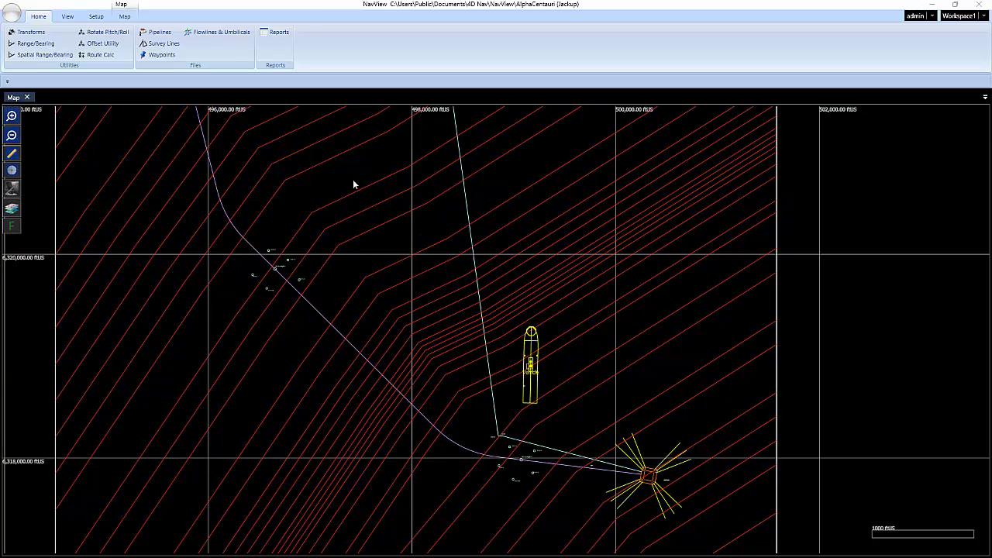
Open the Simulations window and the Explorer window.
{"action": "left_click", "coordinate": [97, 15]}
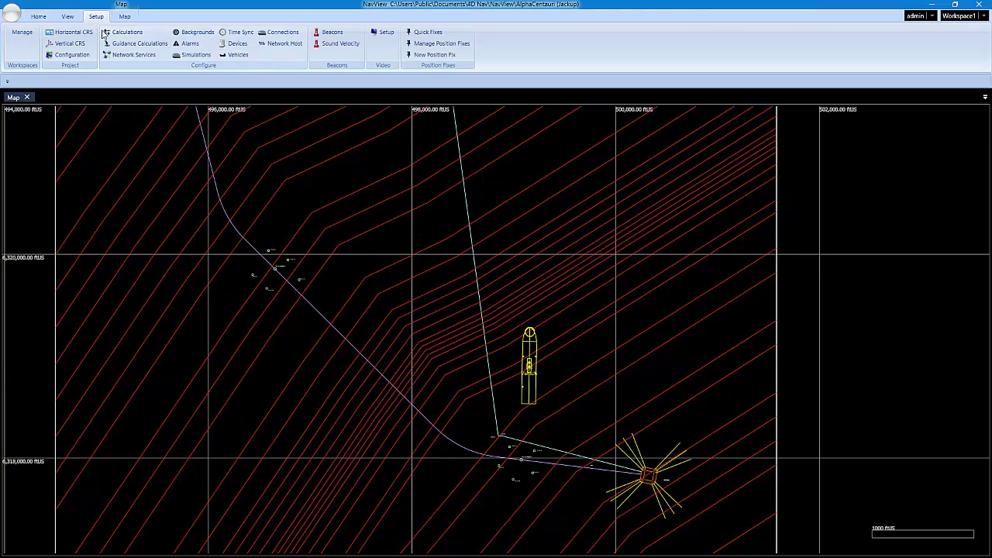
{"action": "left_click", "coordinate": [188, 55]}
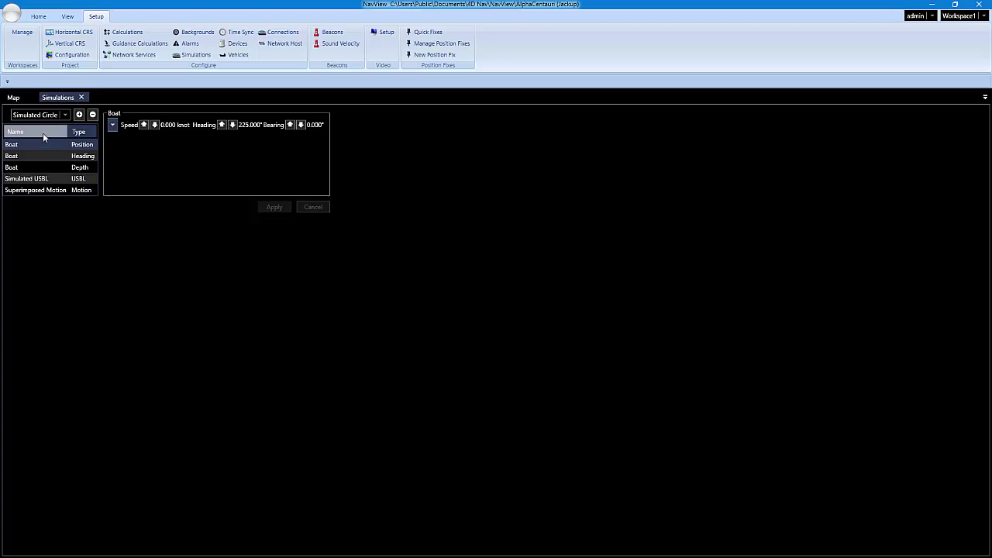
{"action": "left_click", "coordinate": [66, 18]}
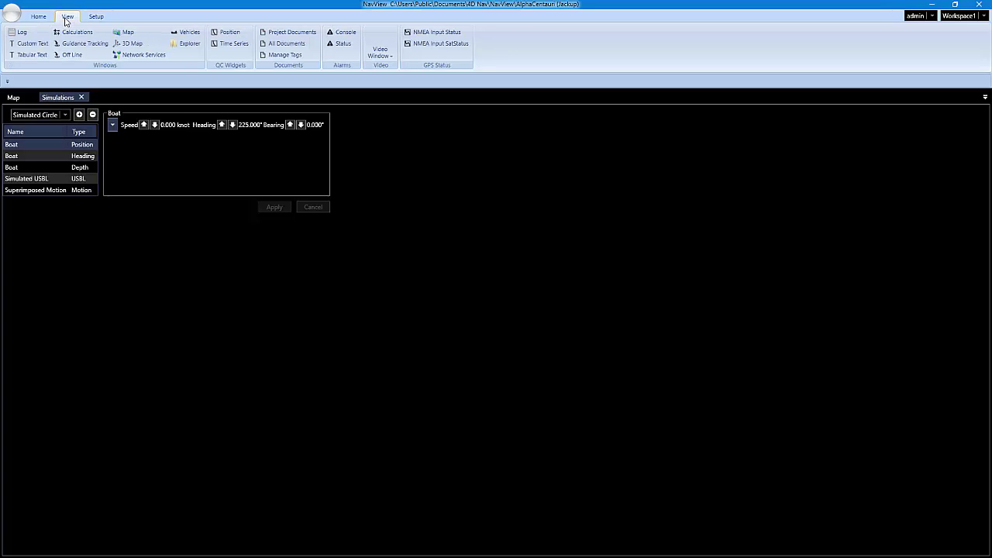
{"action": "left_click", "coordinate": [186, 44]}
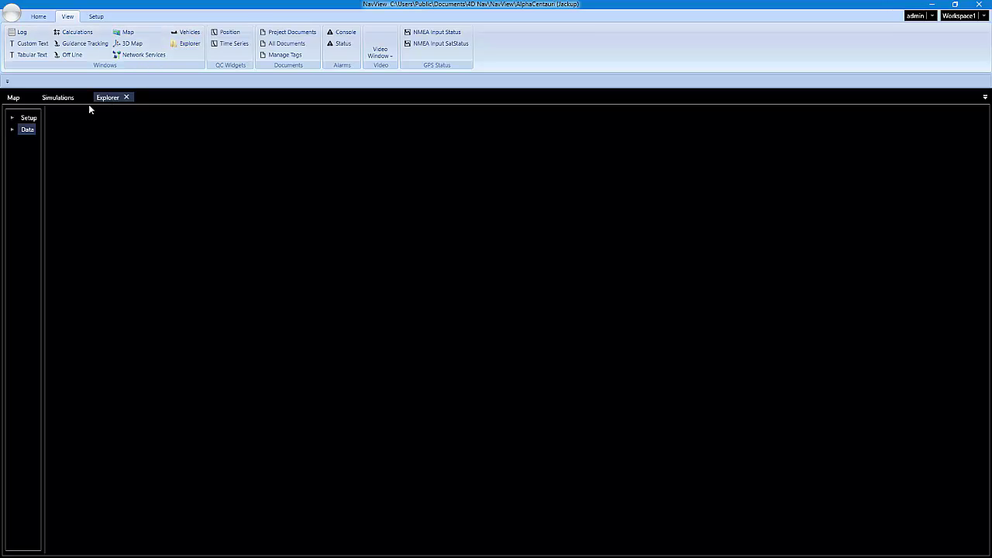
Display the USBL calibrations found under the Explorer's Data and Database Services branches.
{"action": "left_click", "coordinate": [11, 132]}
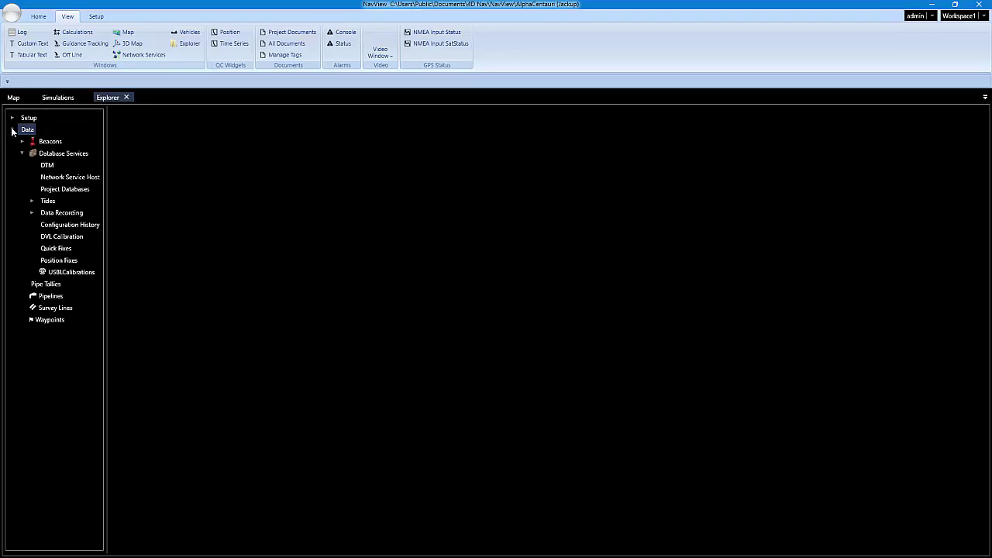
{"action": "left_click", "coordinate": [22, 154]}
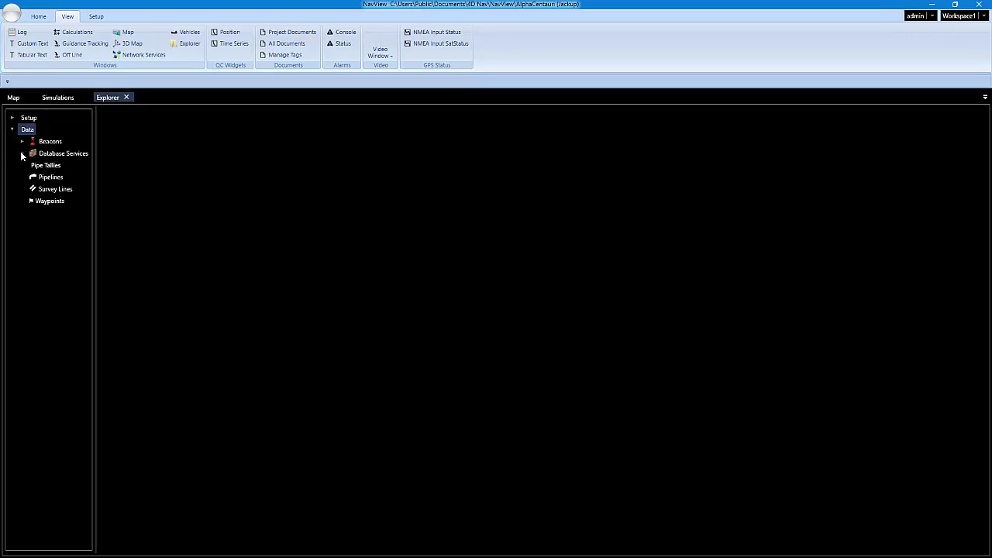
{"action": "left_click", "coordinate": [21, 153]}
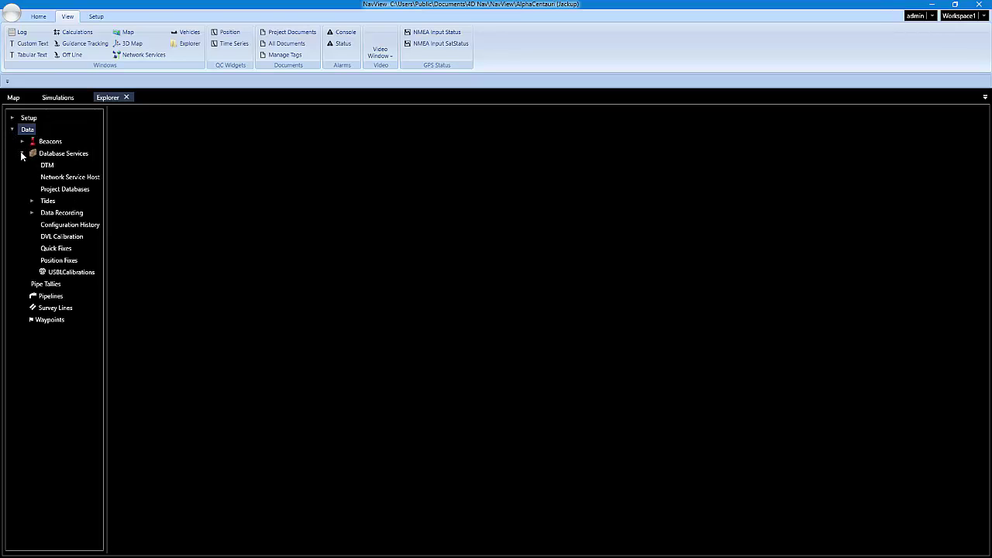
{"action": "left_click", "coordinate": [66, 273]}
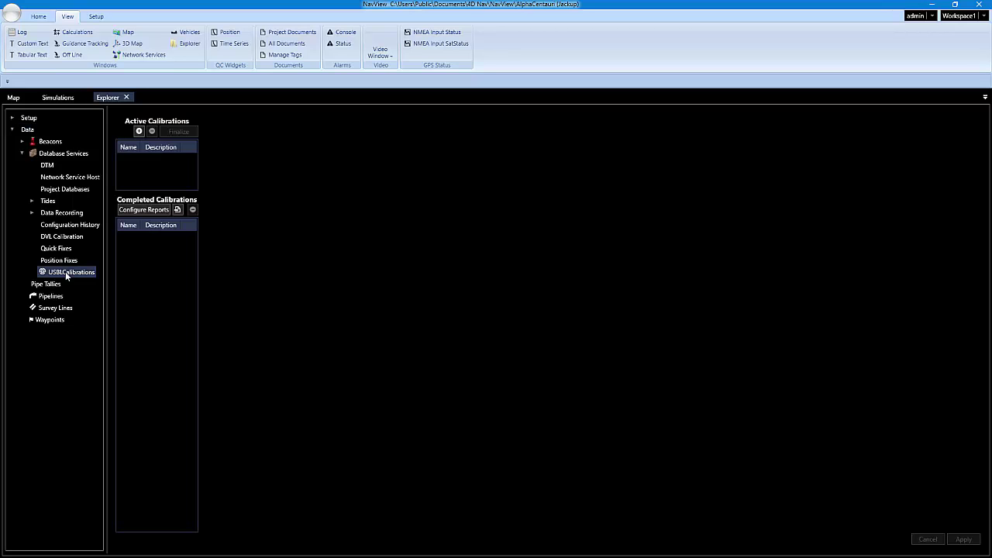
Dock the Explorer beside the map, bring the map to the front, and widen the Explorer to more than half the window.
{"action": "left_click_drag", "start_coordinate": [108, 96], "coordinate": [15, 324]}
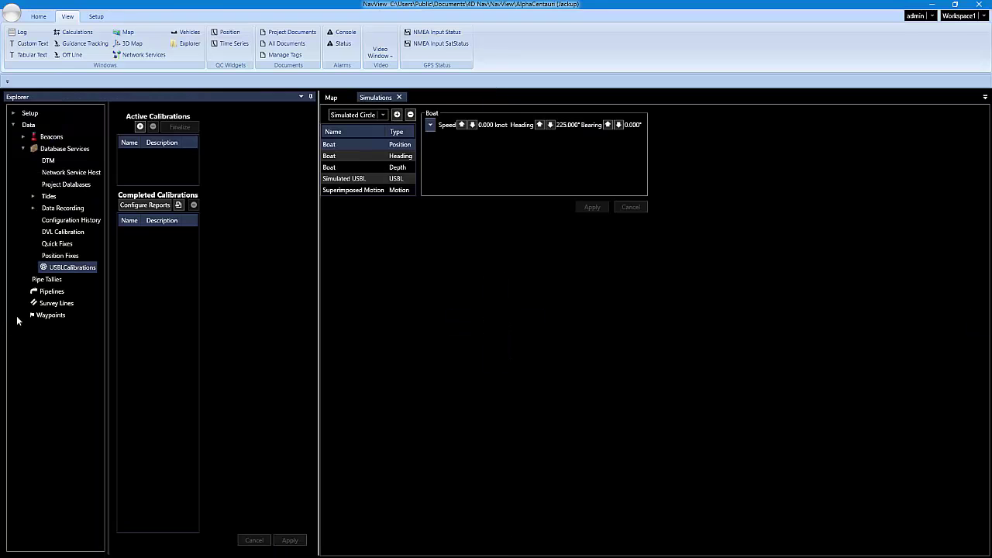
{"action": "left_click", "coordinate": [331, 99]}
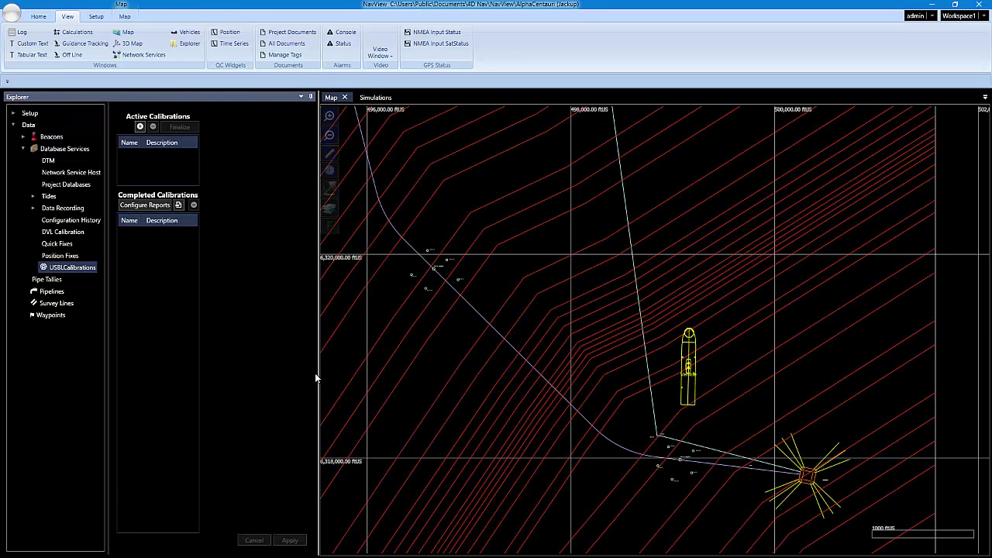
{"action": "left_click_drag", "start_coordinate": [317, 365], "coordinate": [569, 385]}
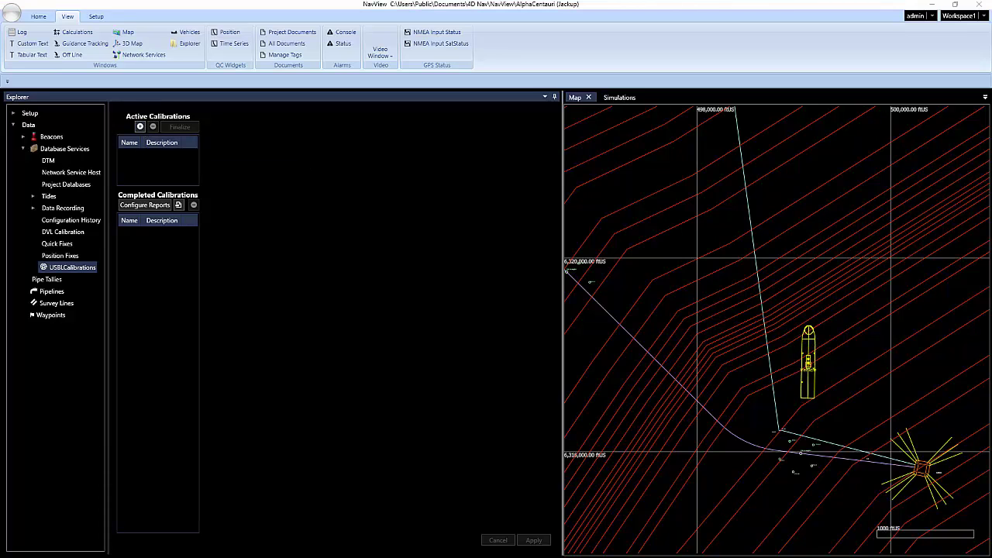
Add a new active USBL calibration named Test and proceed to its data collection planning.
{"action": "left_click", "coordinate": [139, 127]}
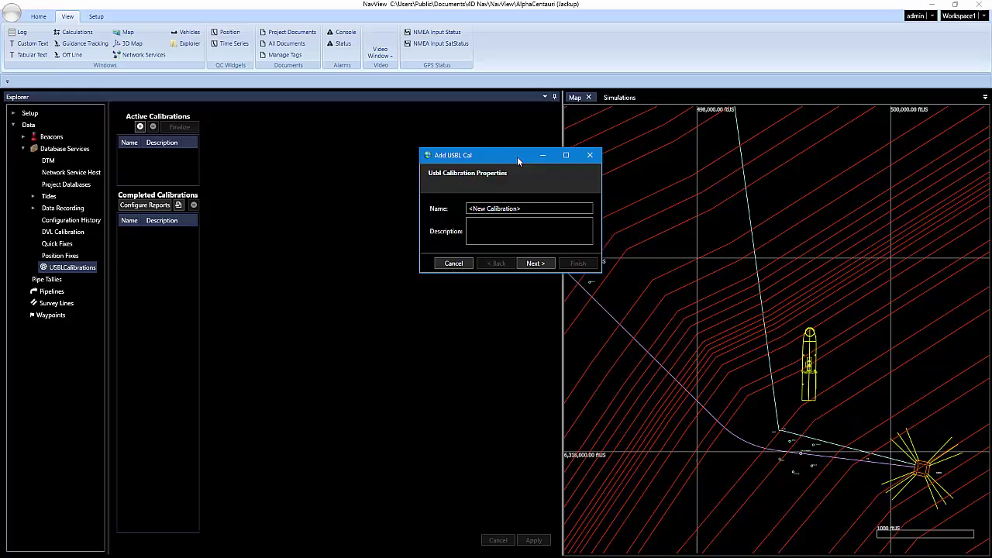
{"action": "left_click_drag", "start_coordinate": [517, 157], "coordinate": [426, 160]}
{"action": "left_click", "coordinate": [427, 212]}
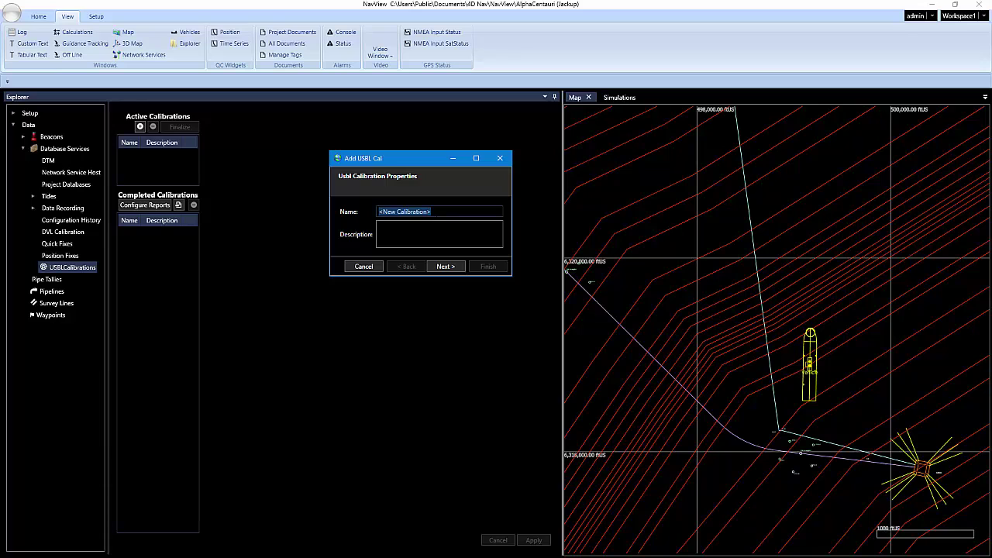
{"action": "type", "text": "Test"}
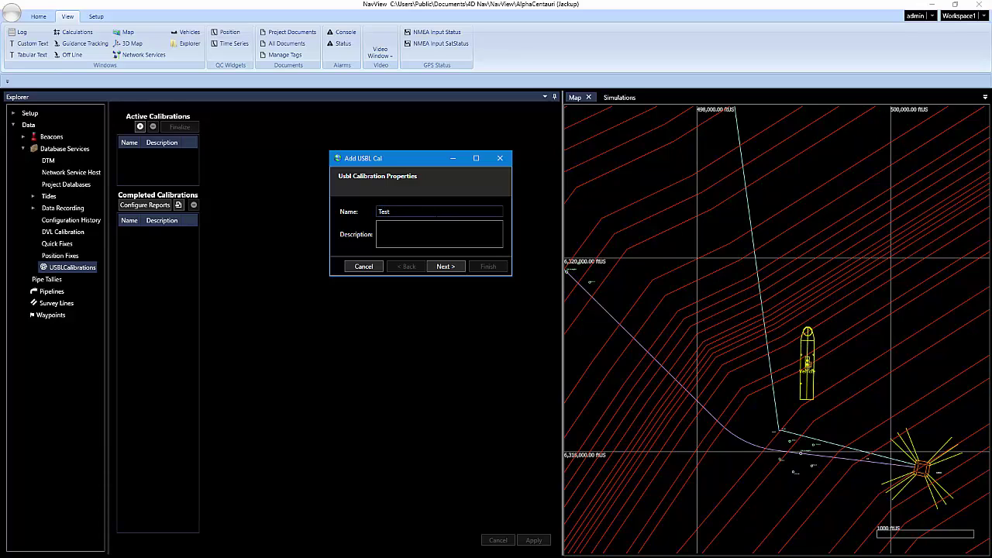
{"action": "left_click", "coordinate": [443, 265]}
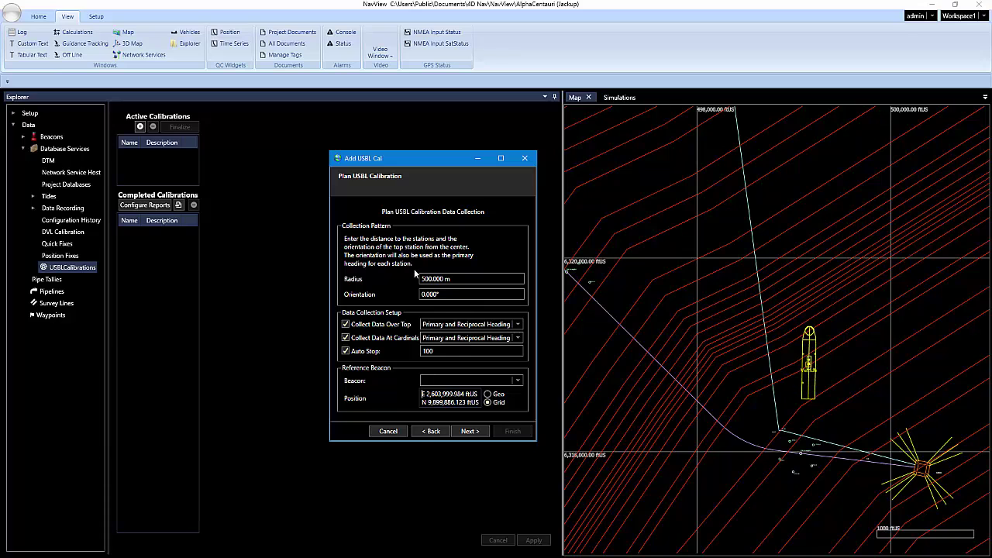
Set the radius of the calibration's collection pattern to 600 m.
{"action": "left_click", "coordinate": [450, 279]}
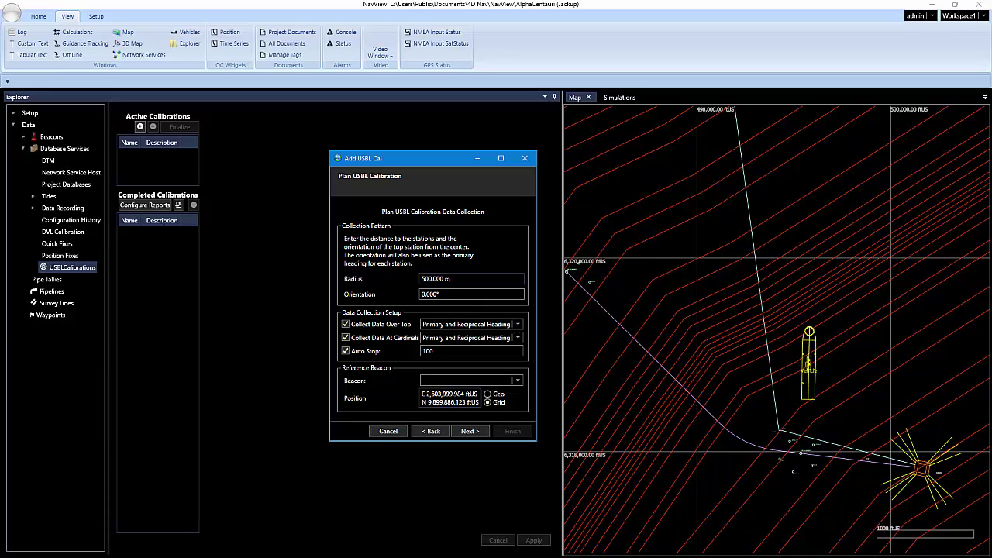
{"action": "left_click", "coordinate": [450, 294]}
{"action": "left_click", "coordinate": [475, 281]}
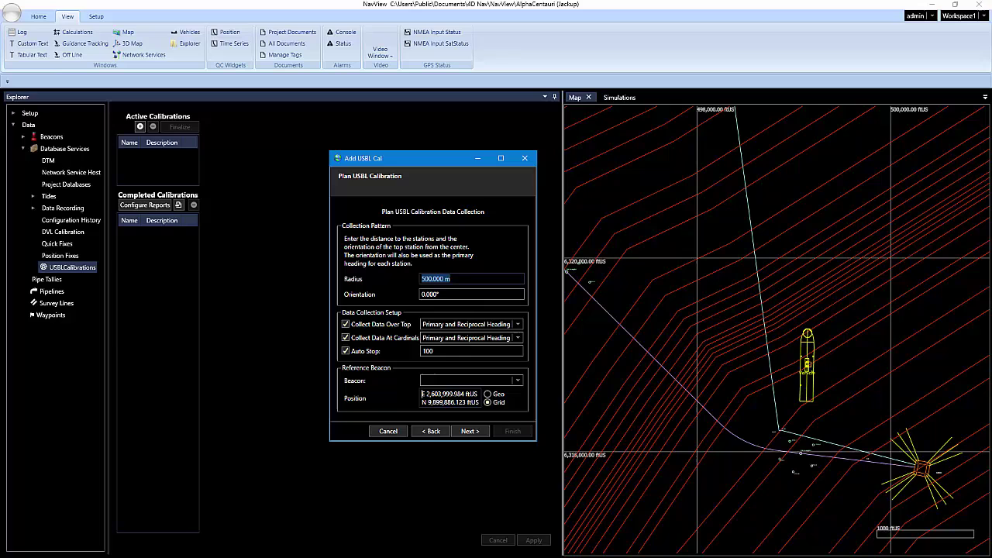
{"action": "type", "text": "600m"}
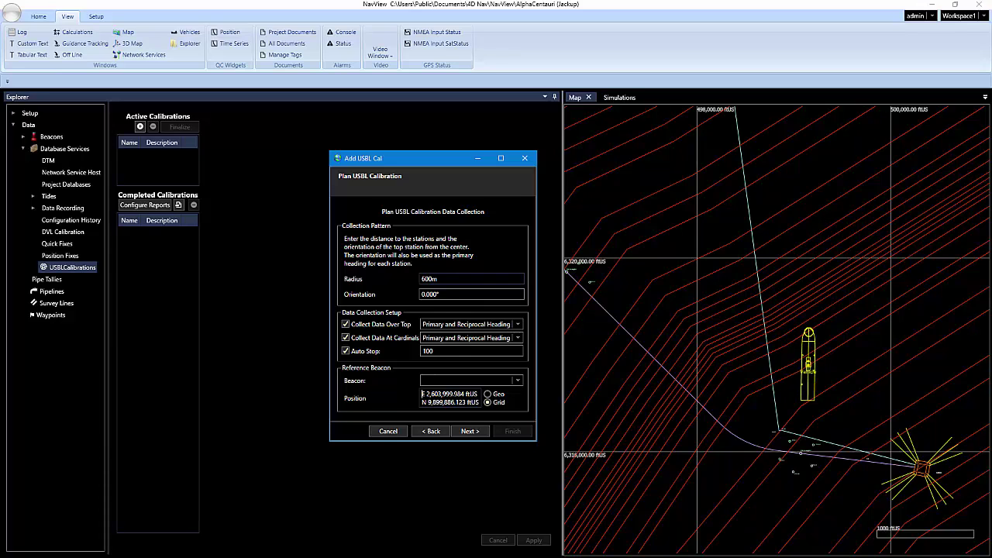
{"action": "key", "text": "Tab"}
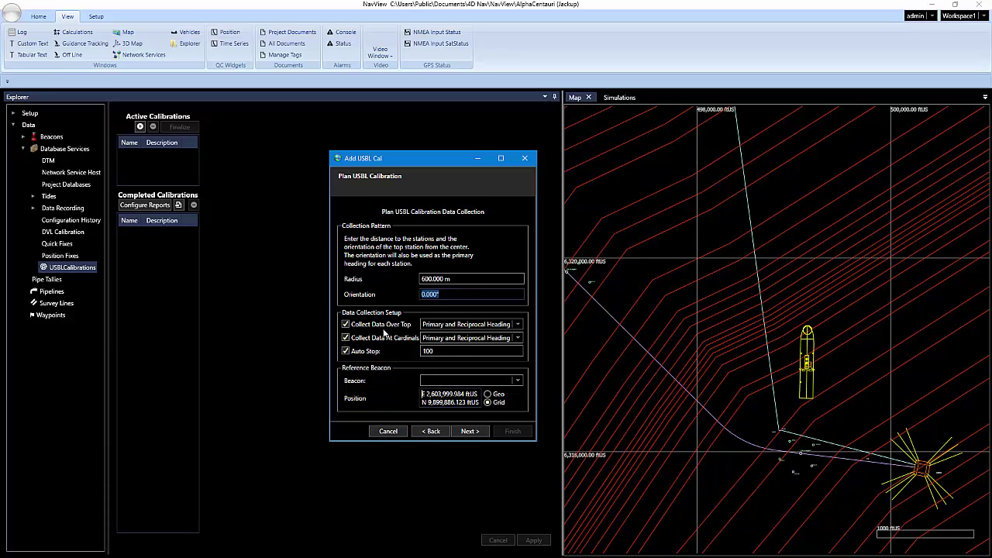
Configure data collection with Primary and Reciprocal Heading both over top and at cardinals, and set Auto Stop to 10.
{"action": "left_click", "coordinate": [517, 325]}
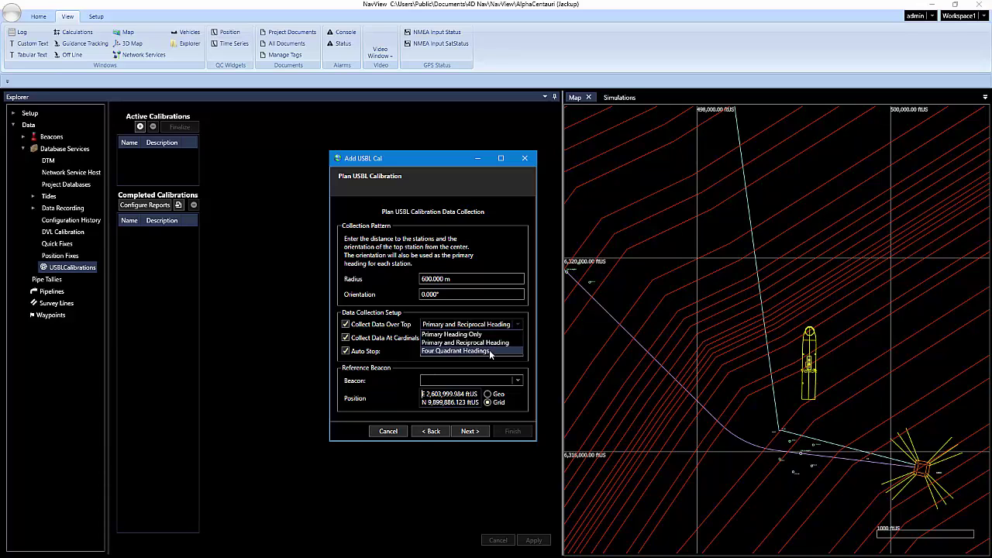
{"action": "key", "text": "Up"}
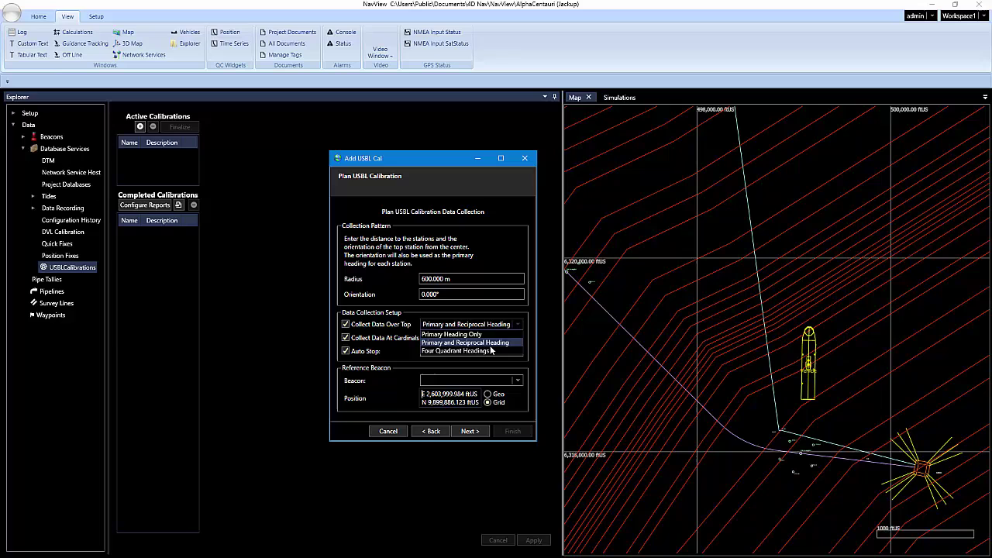
{"action": "key", "text": "Return"}
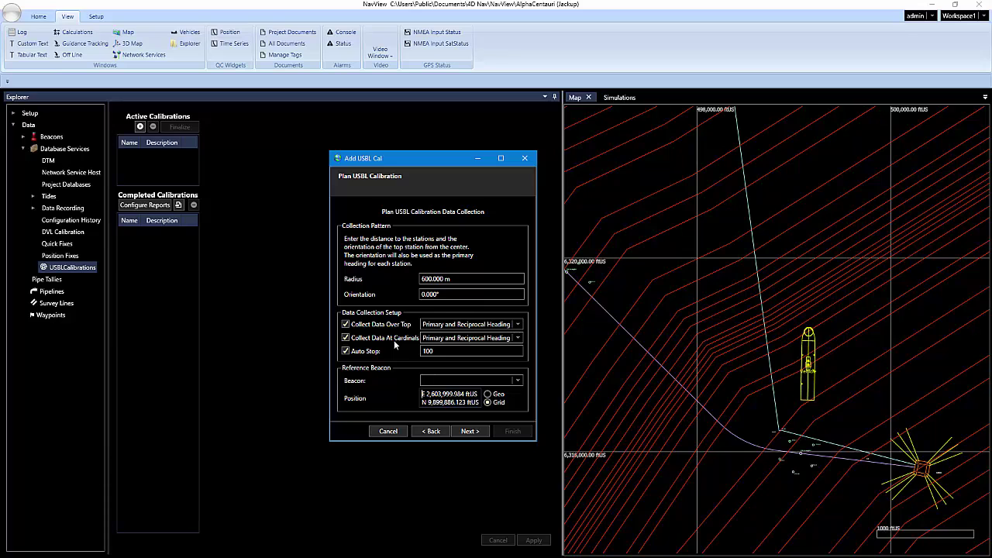
{"action": "left_click", "coordinate": [511, 339]}
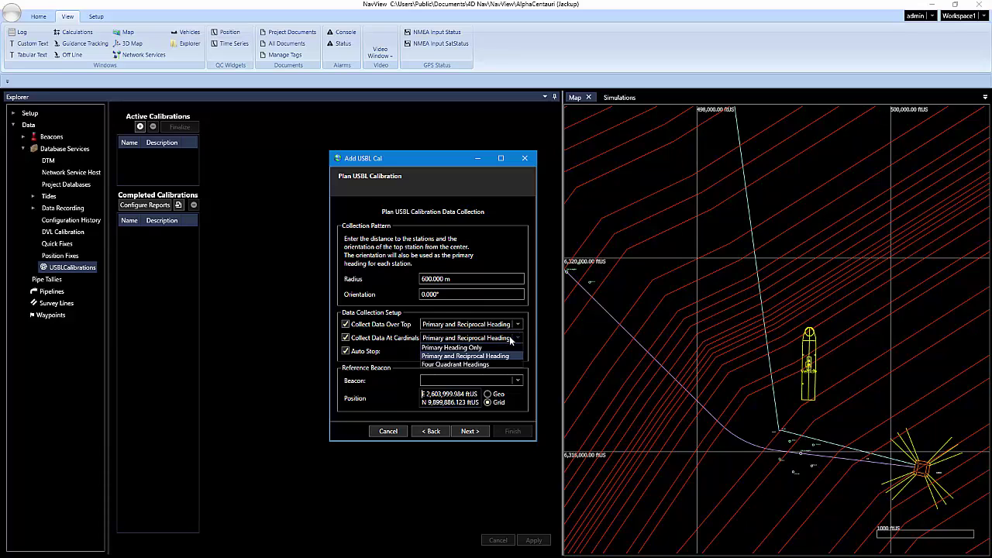
{"action": "left_click", "coordinate": [509, 339]}
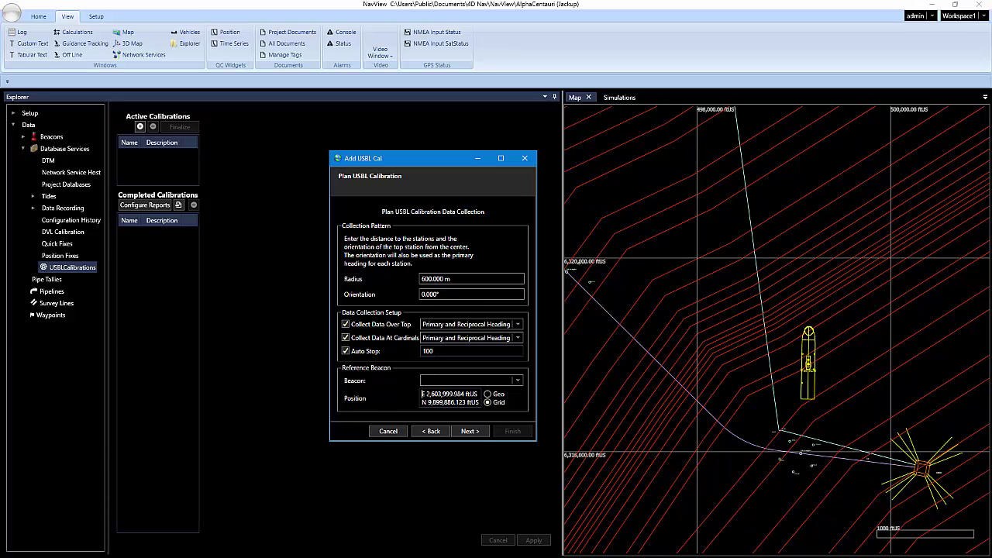
{"action": "left_click", "coordinate": [433, 350]}
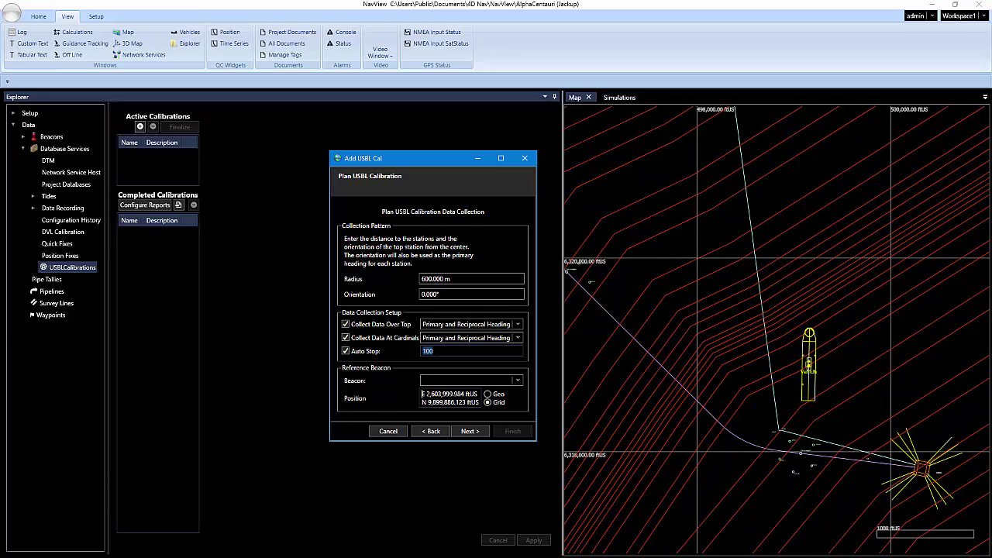
{"action": "type", "text": "10"}
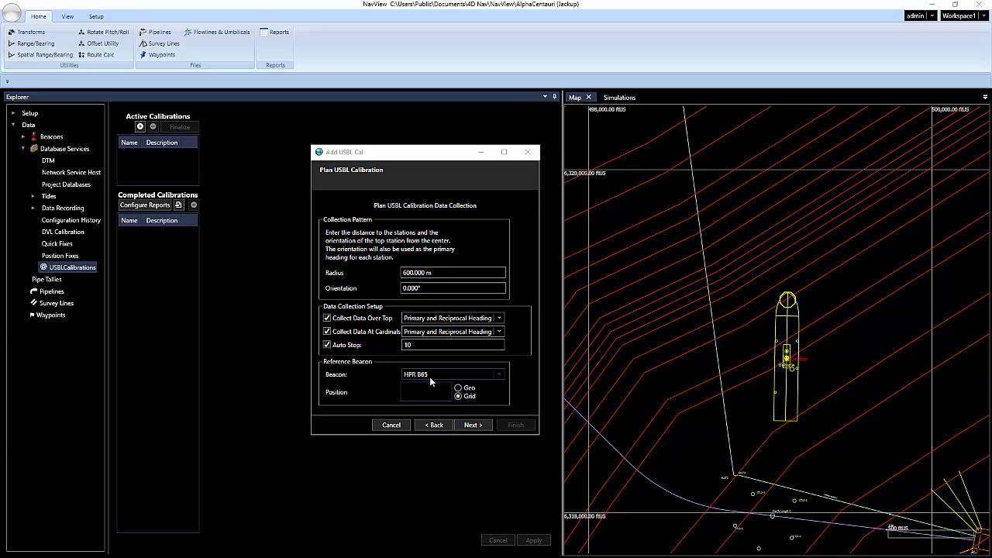
Choose HPR B65 as reference beacon, paste its grid position E 499,150.000 ftUS, N 6,318,900.000 ftUS, and continue to database selection.
{"action": "left_click", "coordinate": [437, 373]}
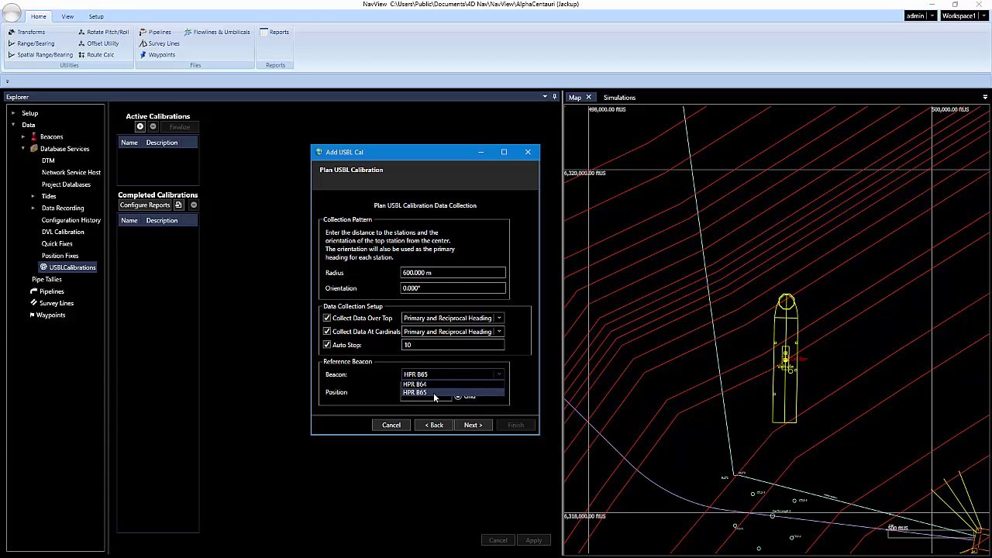
{"action": "left_click", "coordinate": [434, 392]}
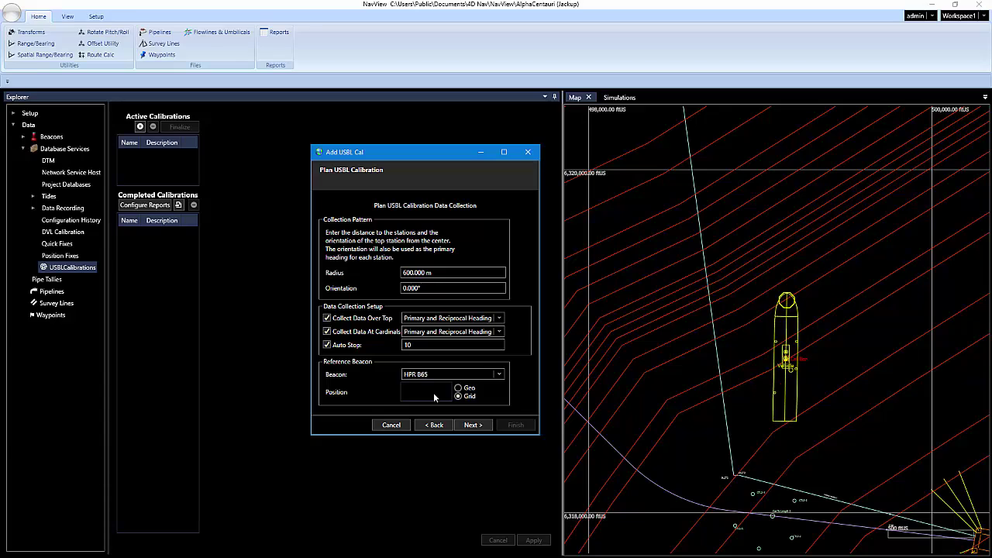
{"action": "right_click", "coordinate": [422, 392]}
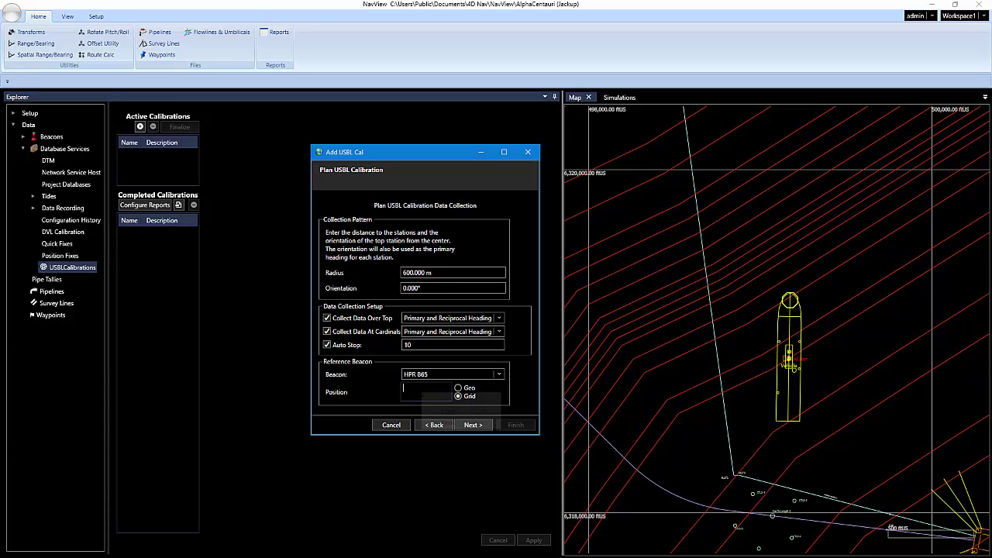
{"action": "left_click", "coordinate": [448, 422]}
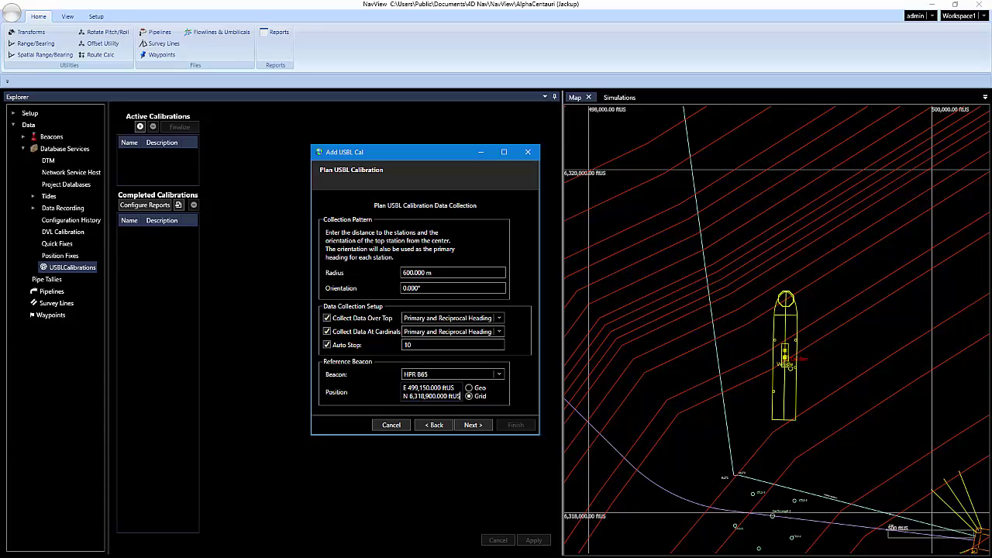
{"action": "left_click", "coordinate": [474, 427]}
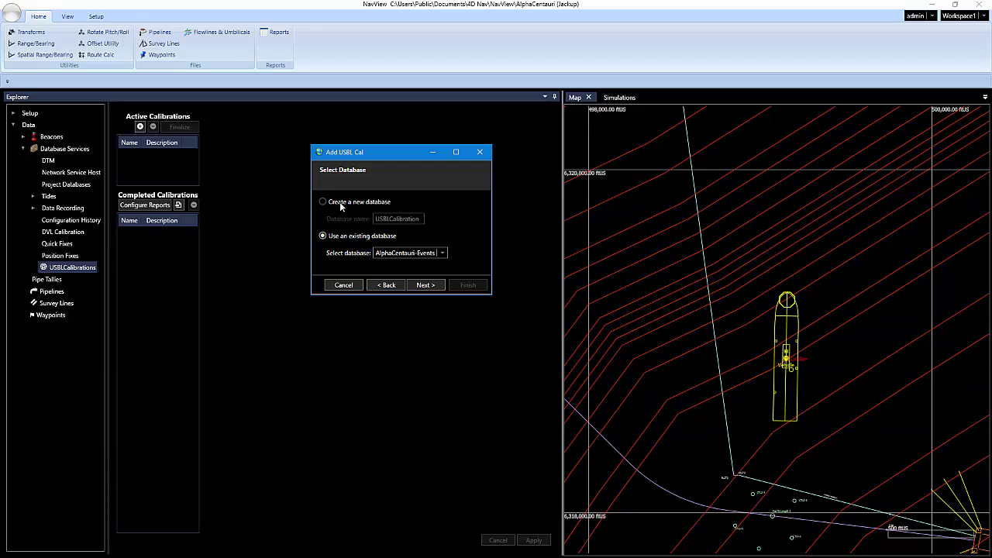
Store the calibration in a new database named USBLCalibration and accept the preset data sources to reach the calibration steps.
{"action": "left_click", "coordinate": [341, 207]}
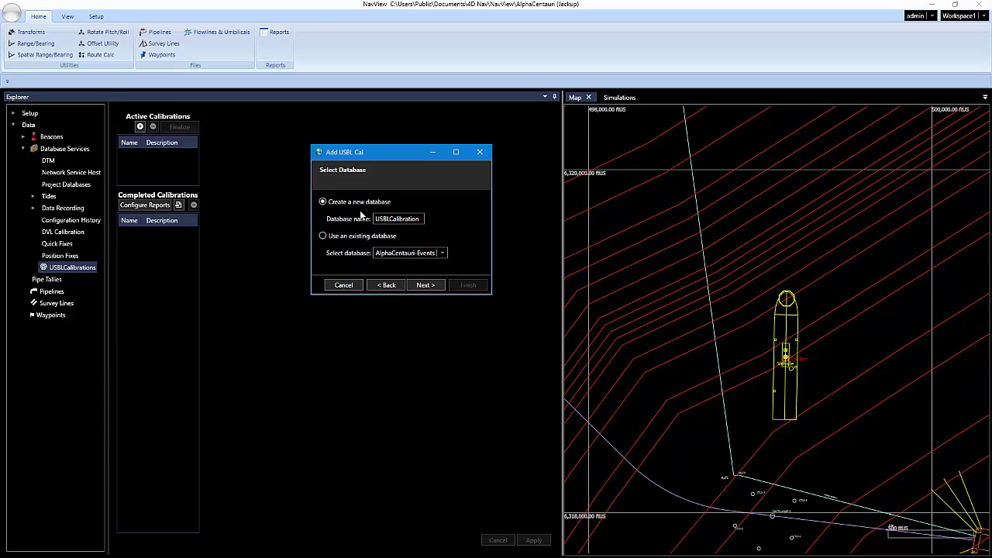
{"action": "left_click", "coordinate": [426, 285]}
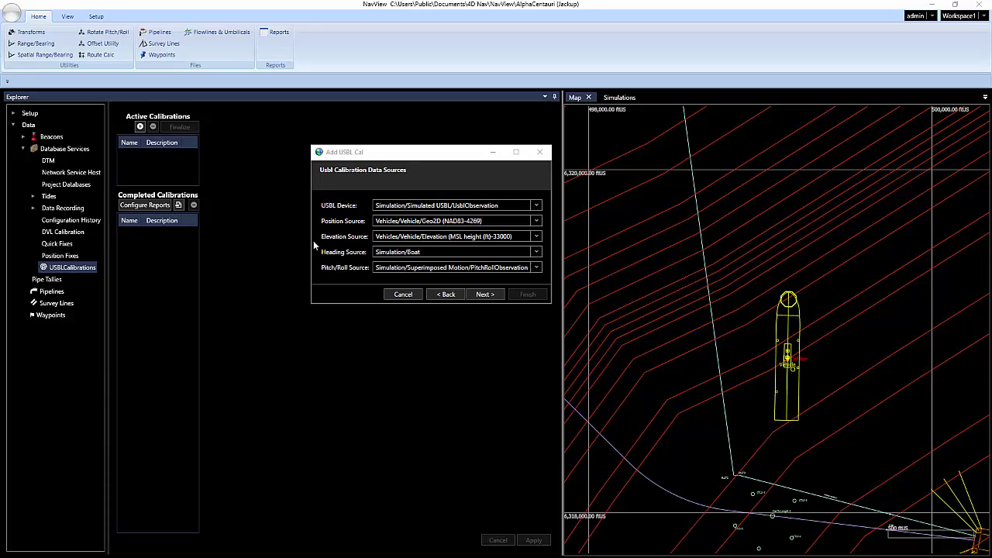
{"action": "left_click", "coordinate": [471, 295]}
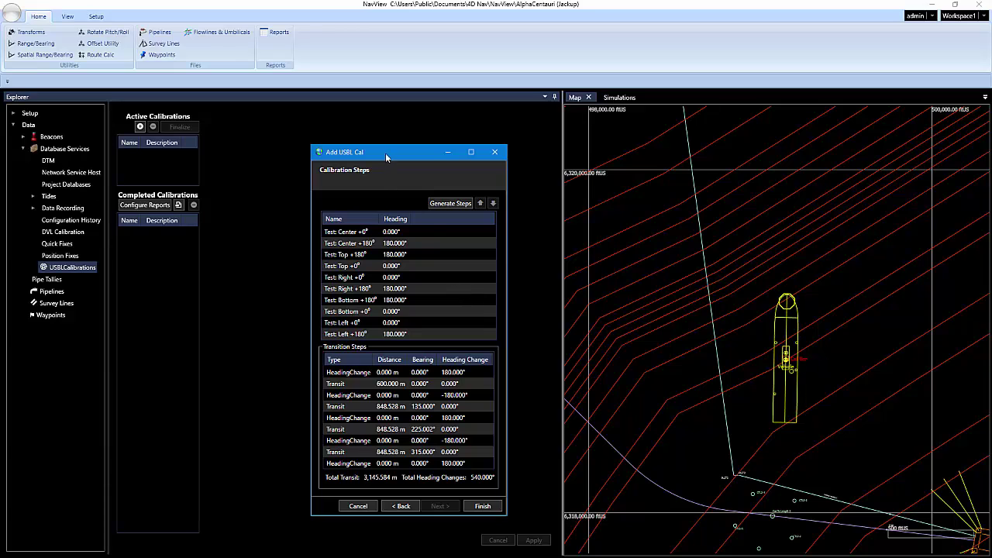
Try moving Test: Top +180° up one place in the calibration step order, and return it to its original place.
{"action": "left_click_drag", "start_coordinate": [385, 153], "coordinate": [382, 112]}
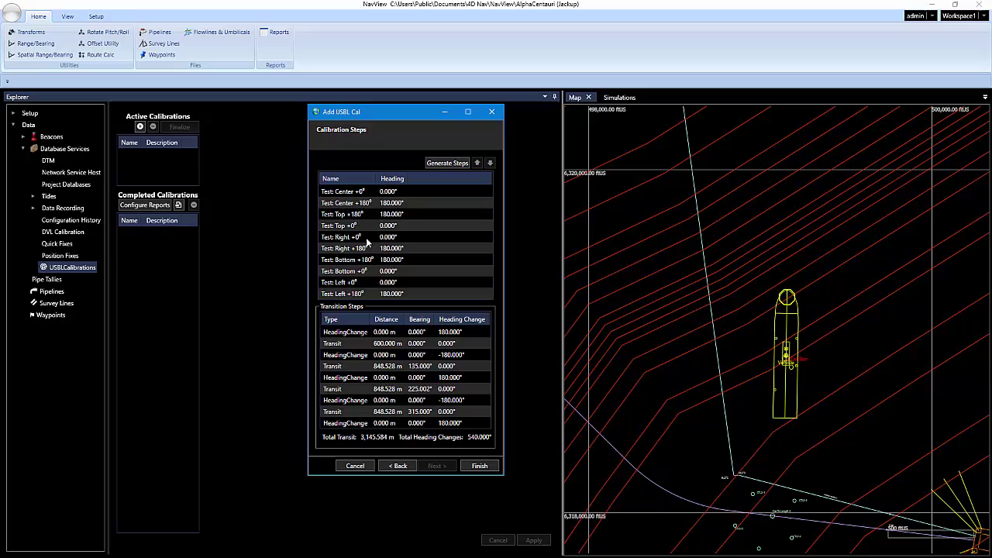
{"action": "left_click", "coordinate": [363, 231]}
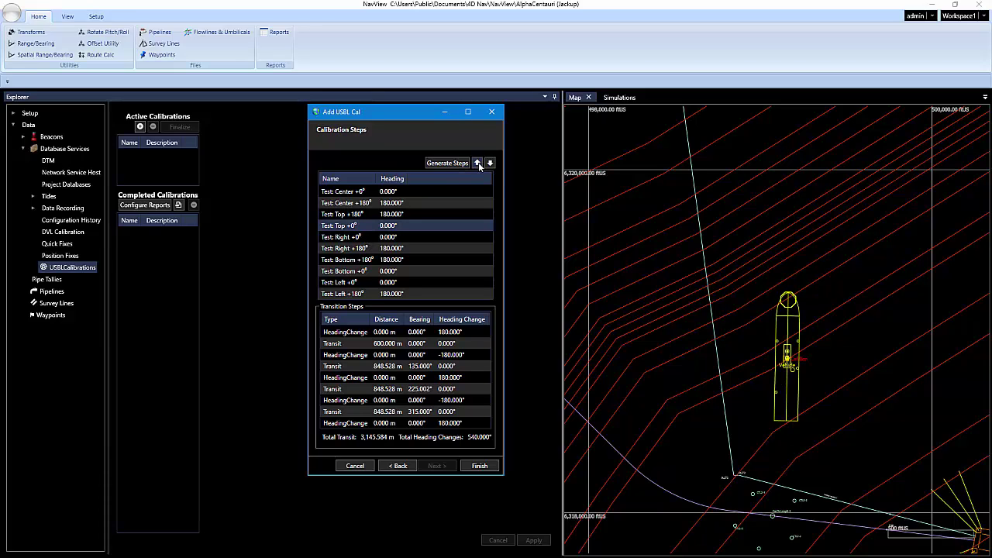
{"action": "left_click", "coordinate": [366, 214]}
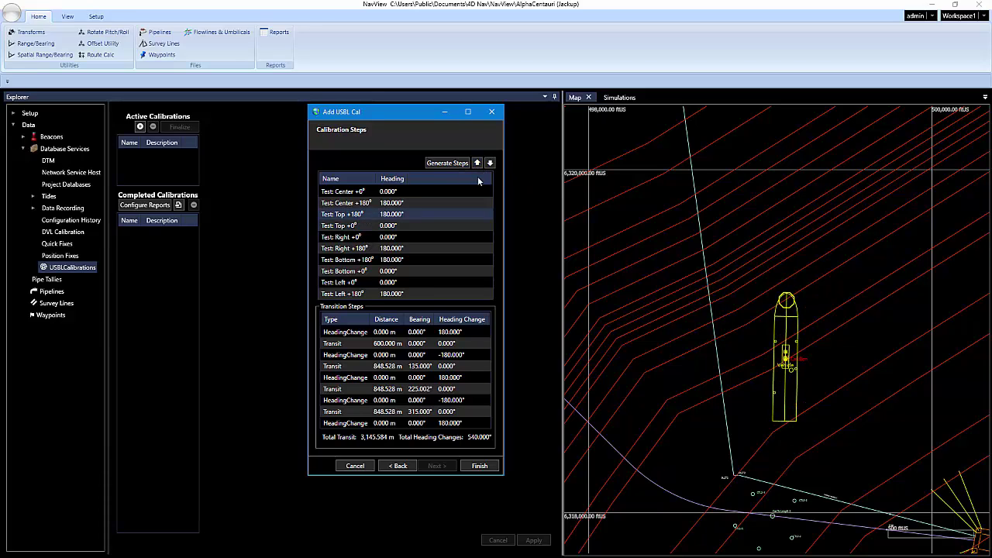
{"action": "left_click", "coordinate": [478, 163]}
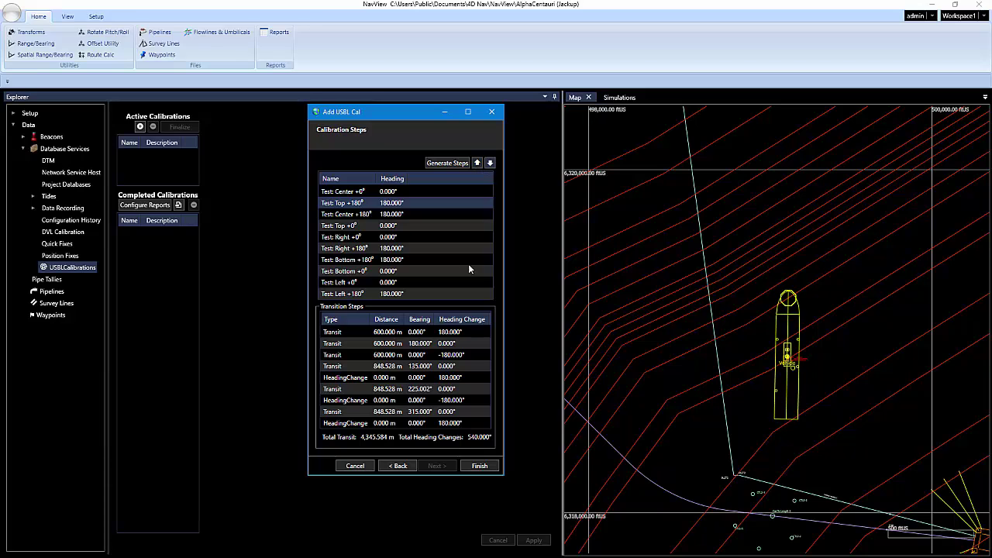
{"action": "left_click", "coordinate": [490, 162]}
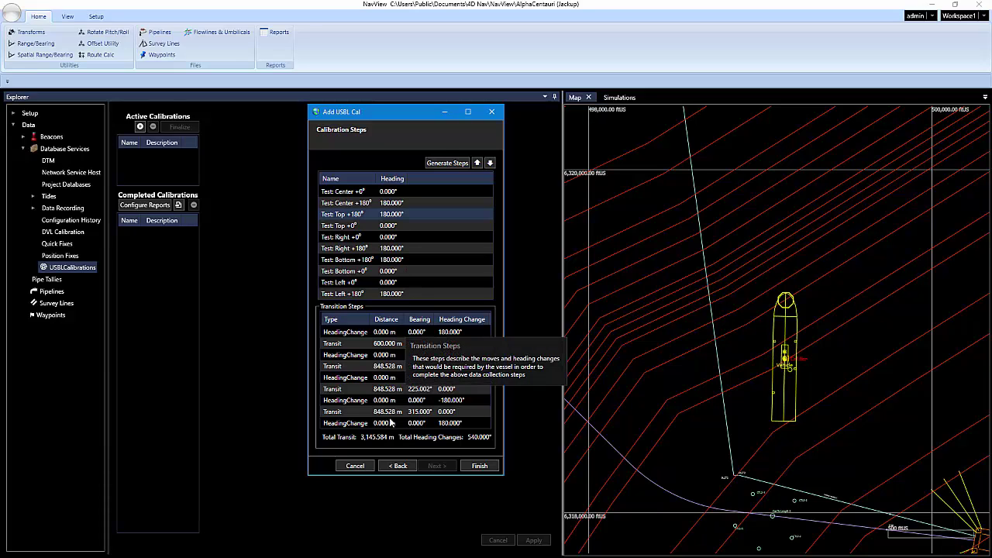
Finish creating the Test calibration and generate waypoints for its stations, checking their layout around the vessel on the map.
{"action": "left_click", "coordinate": [469, 465]}
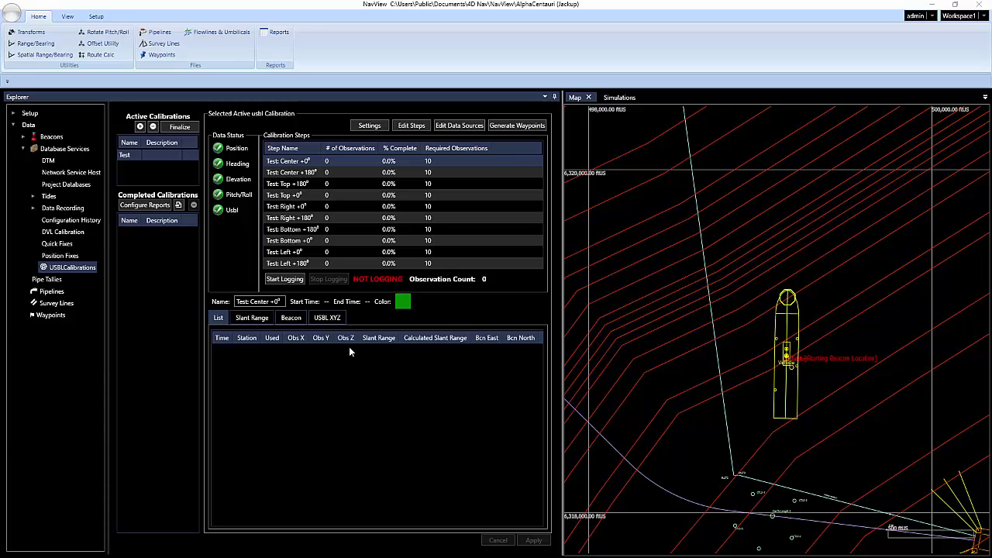
{"action": "left_click", "coordinate": [518, 126]}
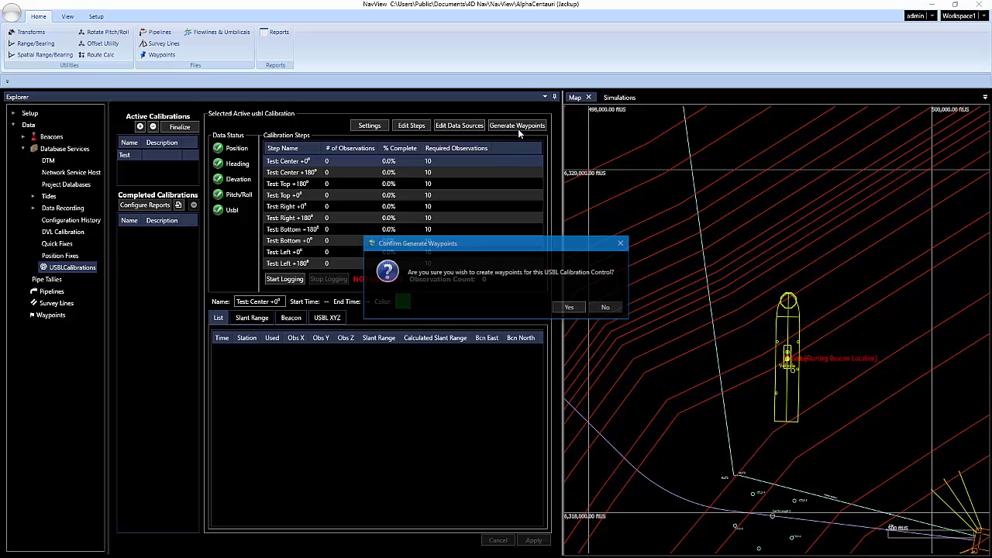
{"action": "left_click", "coordinate": [570, 308]}
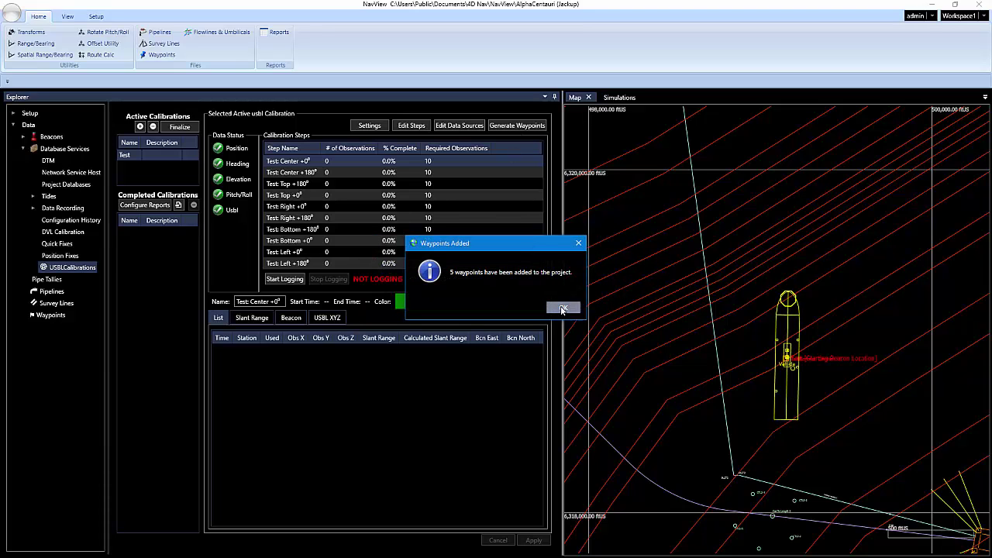
{"action": "left_click", "coordinate": [563, 309]}
{"action": "scroll", "coordinate": [791, 369], "scroll_direction": "down", "scroll_amount": 2}
{"action": "scroll", "coordinate": [791, 369], "scroll_direction": "down", "scroll_amount": 2}
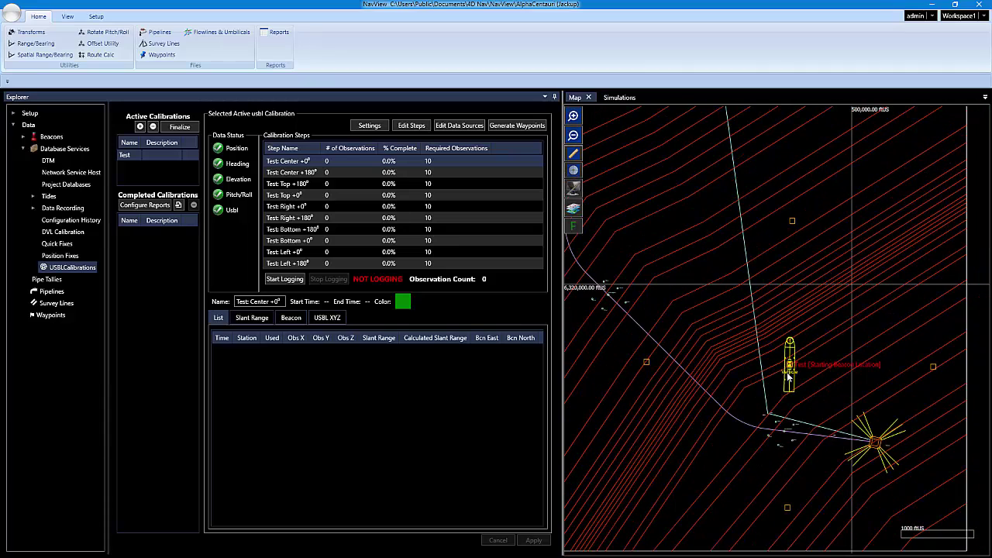
{"action": "scroll", "coordinate": [789, 374], "scroll_direction": "up", "scroll_amount": 2}
{"action": "scroll", "coordinate": [789, 371], "scroll_direction": "down", "scroll_amount": 1}
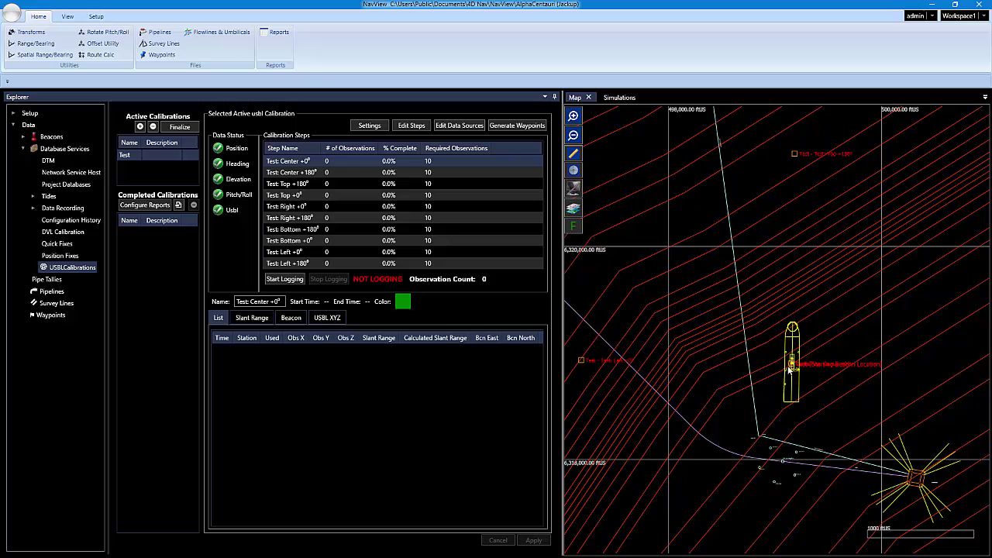
{"action": "scroll", "coordinate": [799, 372], "scroll_direction": "down", "scroll_amount": 1}
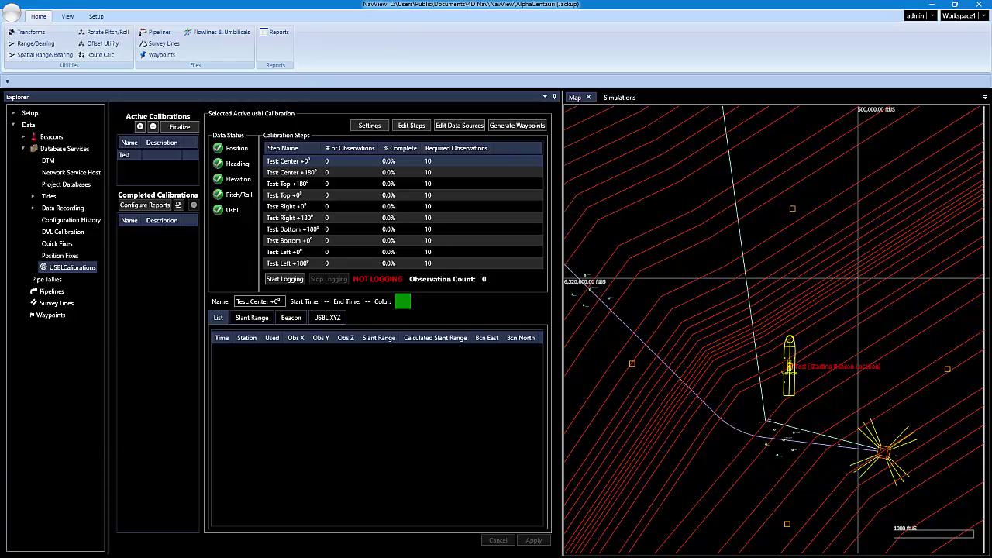
Review the Test calibration's general settings, data collection plan and data sources without changing anything.
{"action": "left_click", "coordinate": [364, 128]}
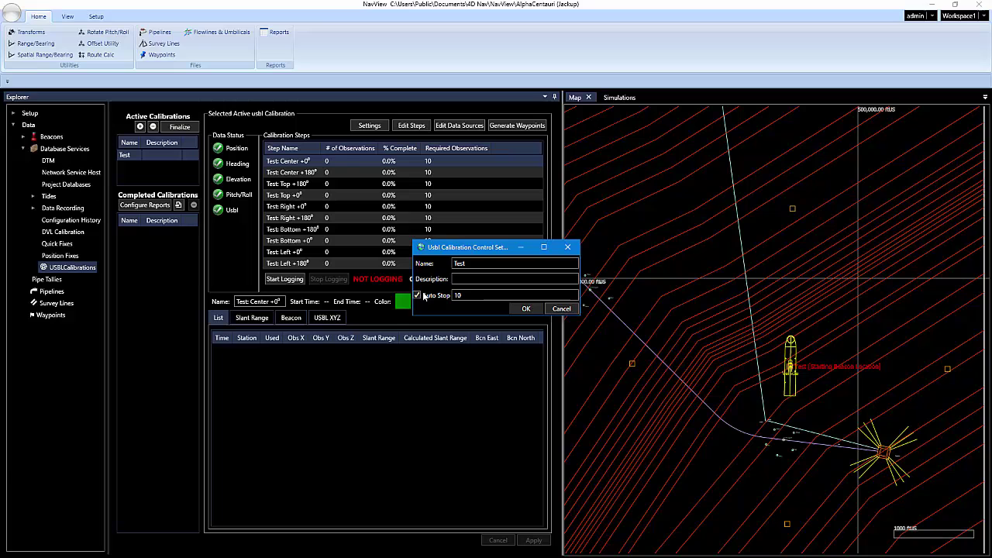
{"action": "left_click", "coordinate": [562, 310]}
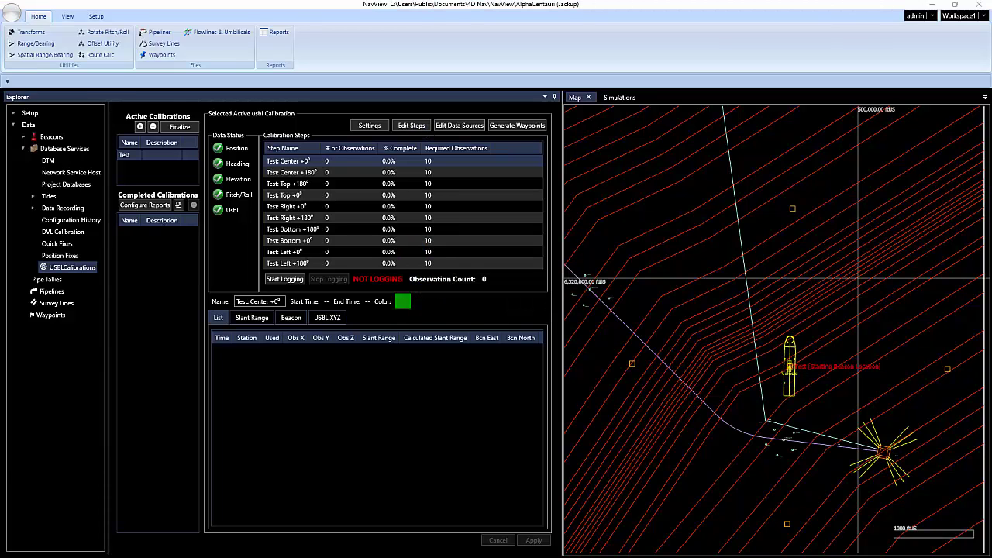
{"action": "left_click", "coordinate": [406, 126]}
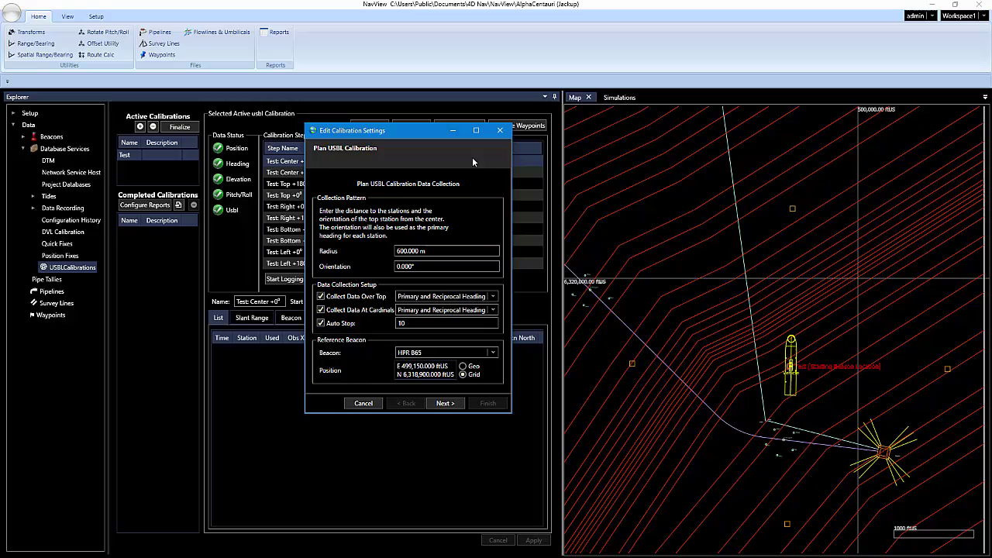
{"action": "left_click", "coordinate": [500, 131]}
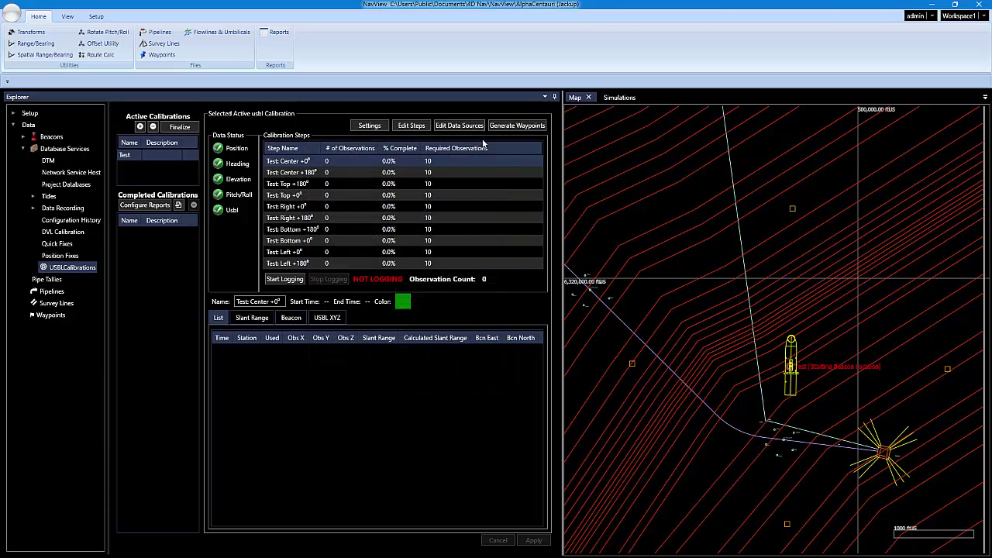
{"action": "left_click", "coordinate": [447, 127]}
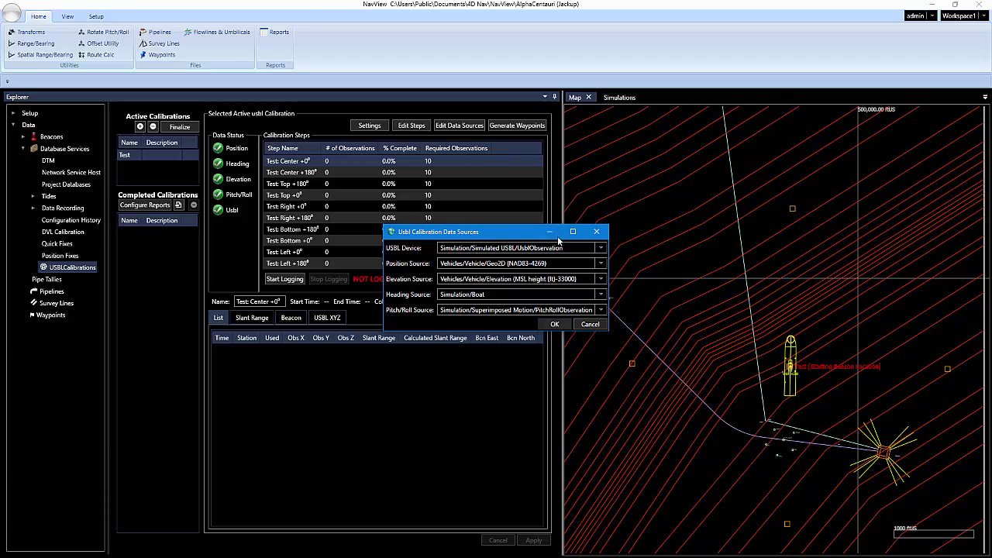
{"action": "left_click", "coordinate": [596, 231]}
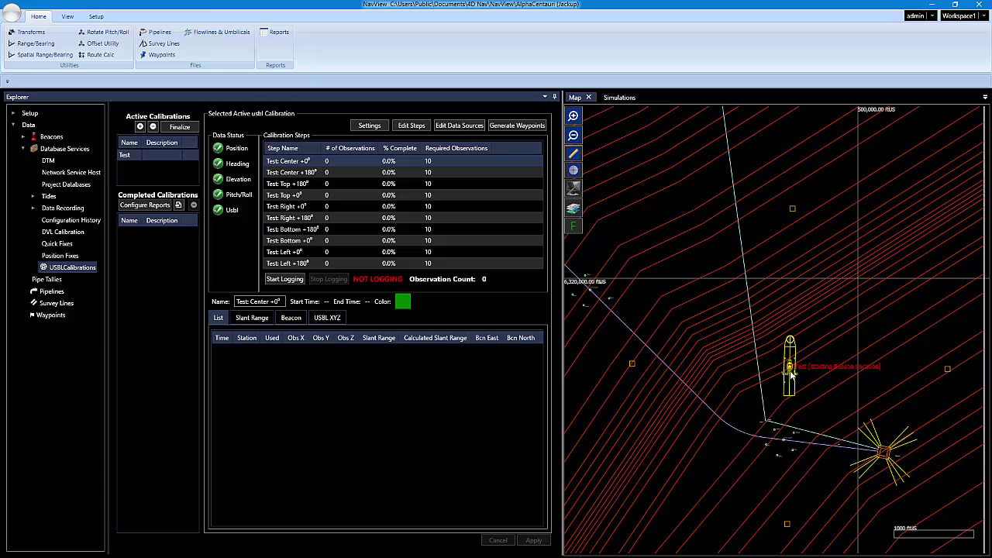
Check the vessel's position against the starting beacon location on the map and start logging observations for Test: Center +0°.
{"action": "scroll", "coordinate": [790, 372], "scroll_direction": "up", "scroll_amount": 3}
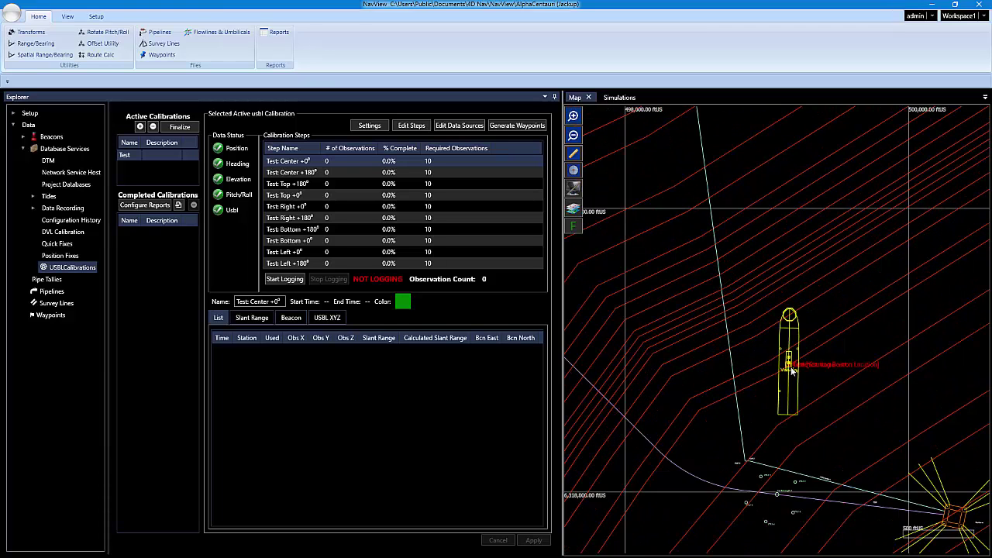
{"action": "scroll", "coordinate": [790, 371], "scroll_direction": "up", "scroll_amount": 4}
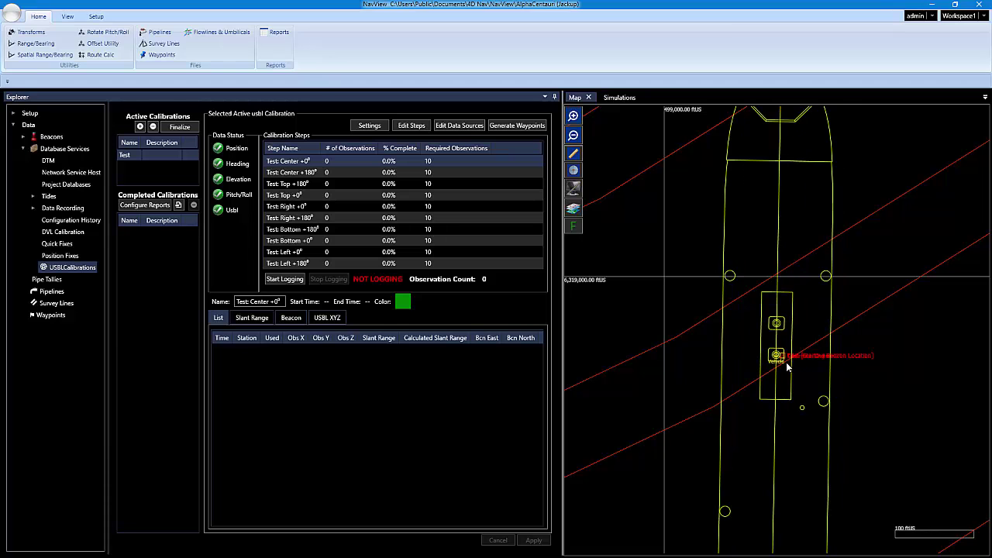
{"action": "scroll", "coordinate": [787, 363], "scroll_direction": "down", "scroll_amount": 6}
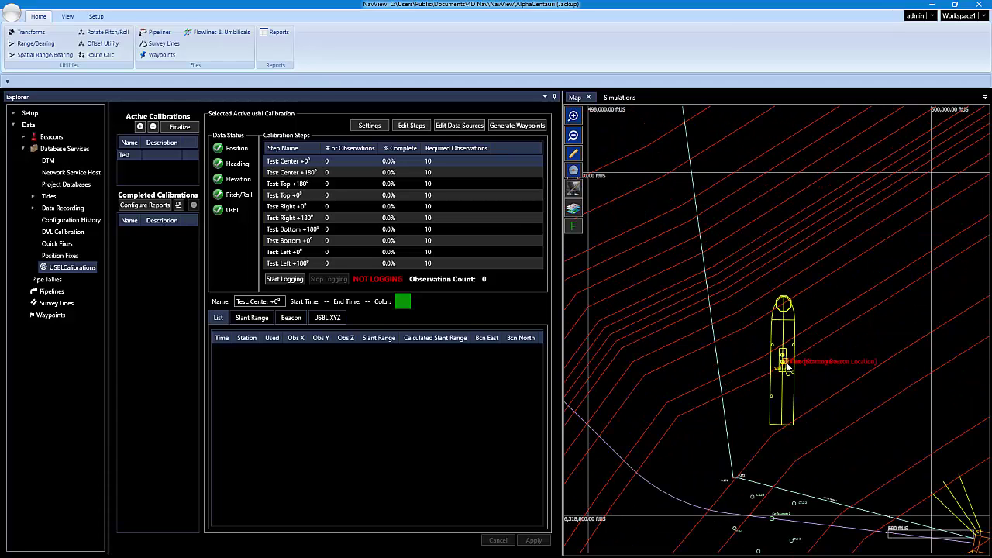
{"action": "scroll", "coordinate": [787, 369], "scroll_direction": "down", "scroll_amount": 2}
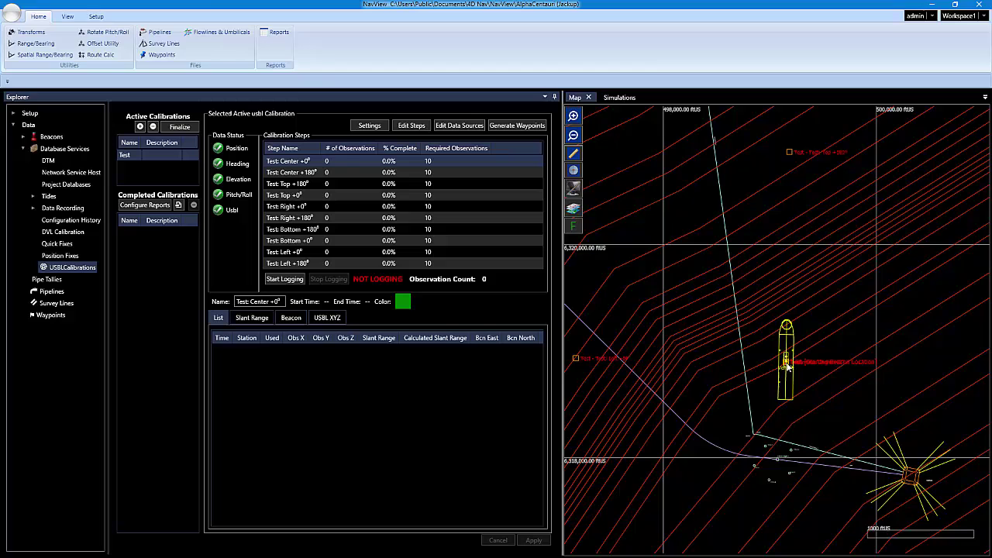
{"action": "scroll", "coordinate": [788, 368], "scroll_direction": "down", "scroll_amount": 1}
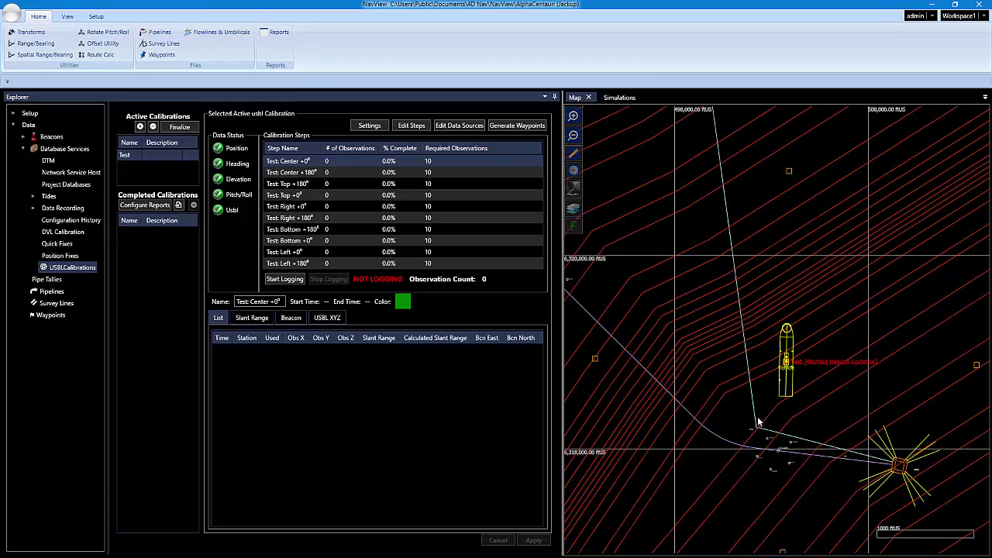
{"action": "left_click", "coordinate": [278, 280]}
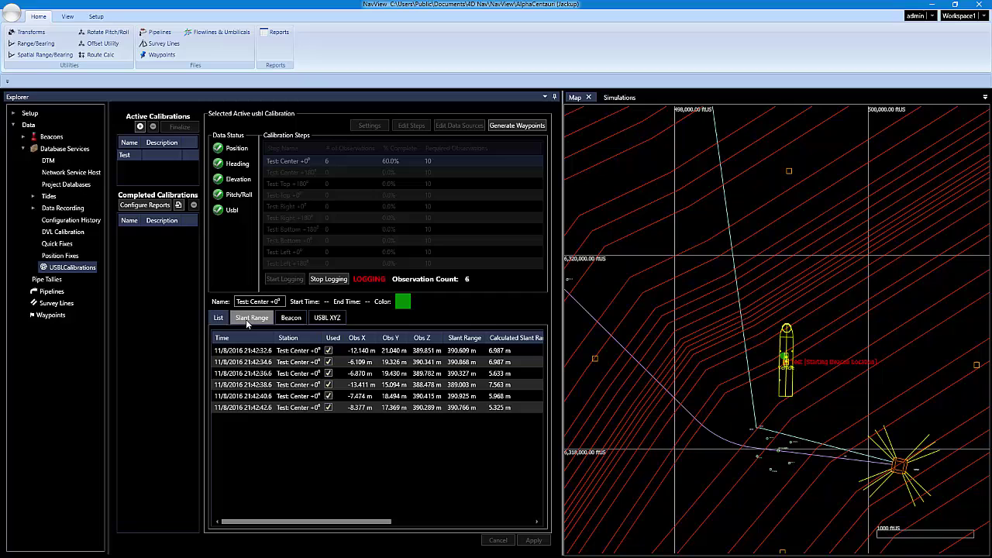
Review the Test: Center +0° observations in the slant range, beacon and USBL XYZ plots, including the beacon histograms, and return to the observation list.
{"action": "left_click", "coordinate": [246, 319]}
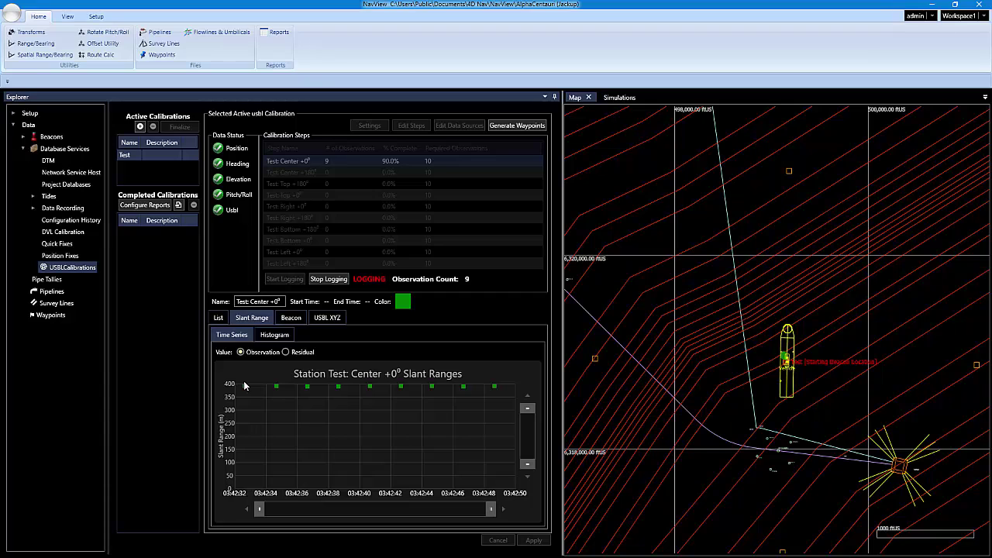
{"action": "left_click", "coordinate": [288, 320]}
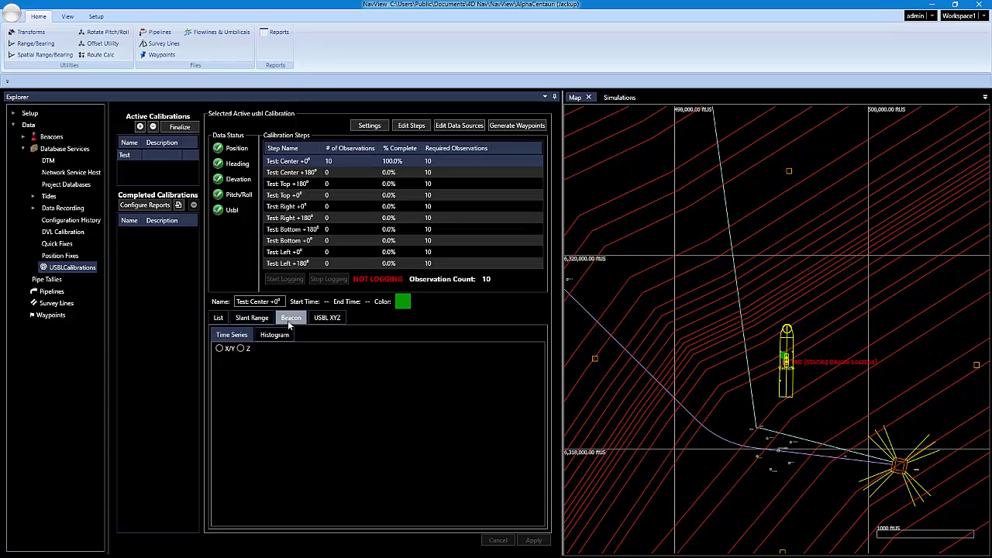
{"action": "left_click", "coordinate": [219, 349]}
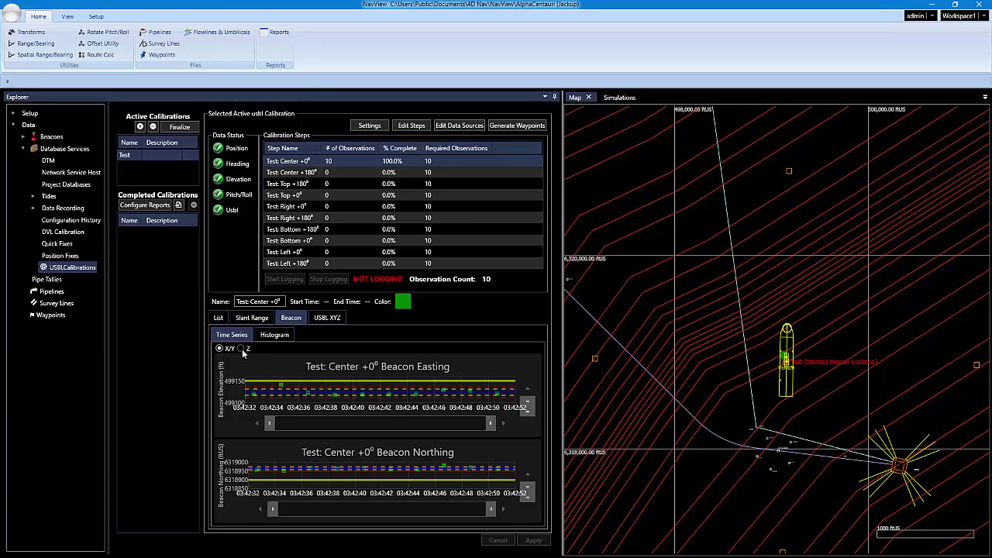
{"action": "left_click", "coordinate": [241, 349]}
{"action": "left_click", "coordinate": [238, 349]}
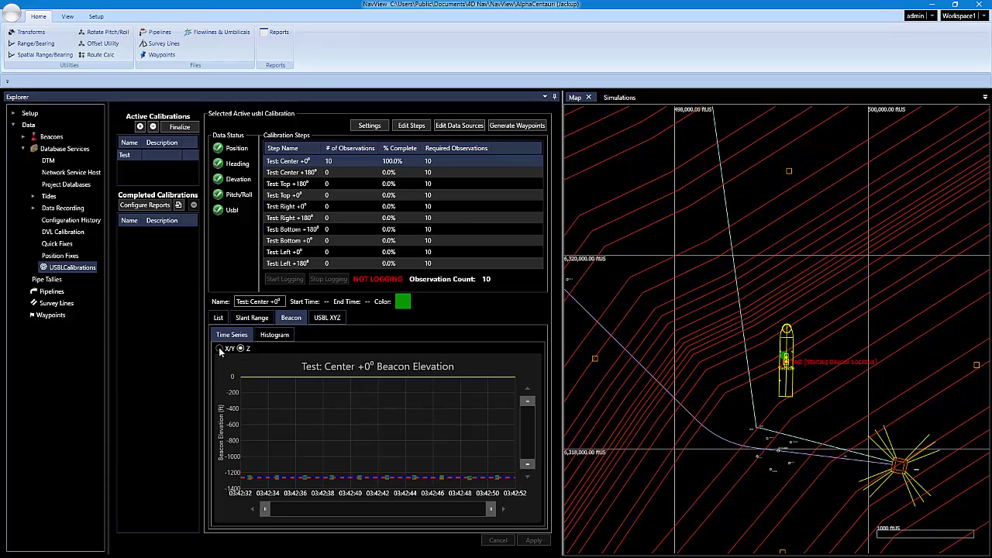
{"action": "left_click", "coordinate": [259, 339]}
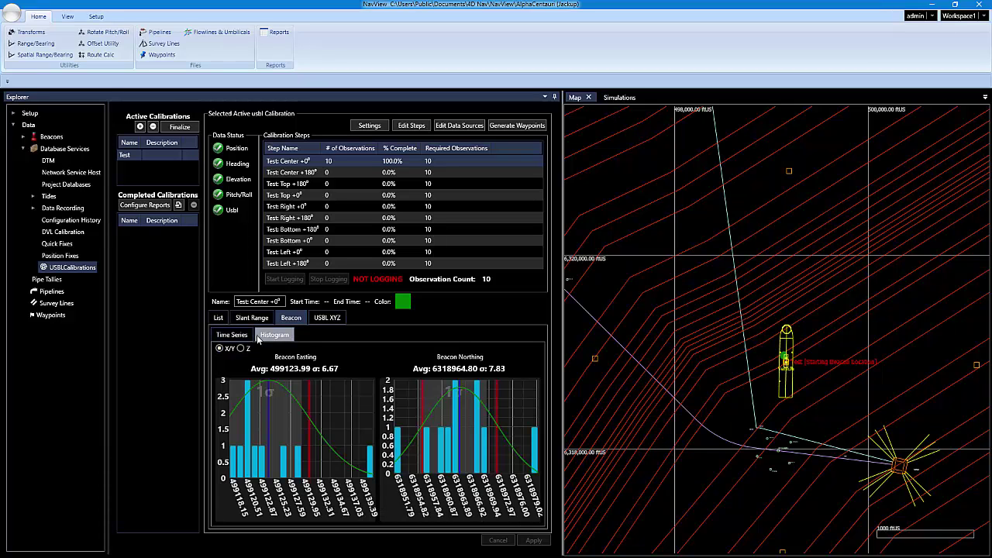
{"action": "left_click", "coordinate": [324, 319]}
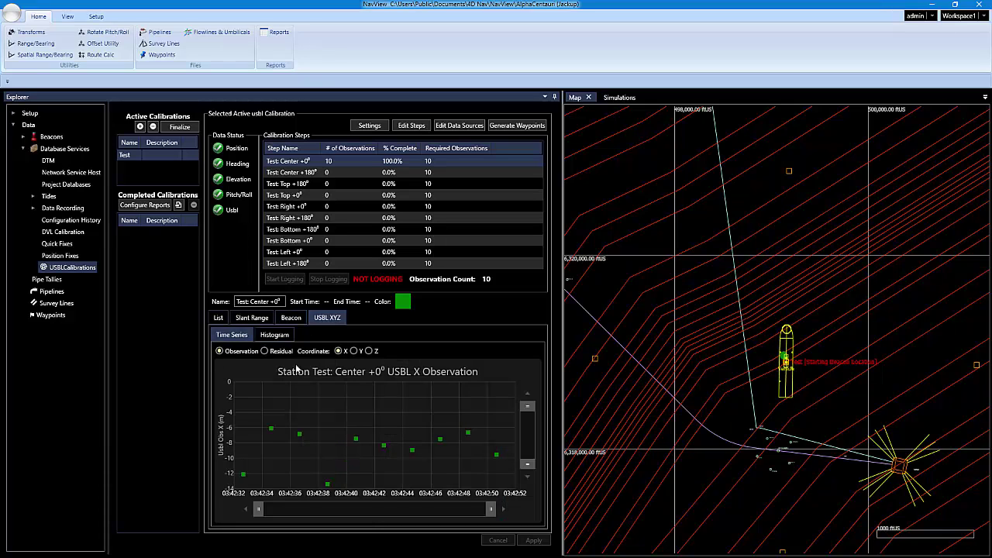
{"action": "left_click", "coordinate": [216, 319]}
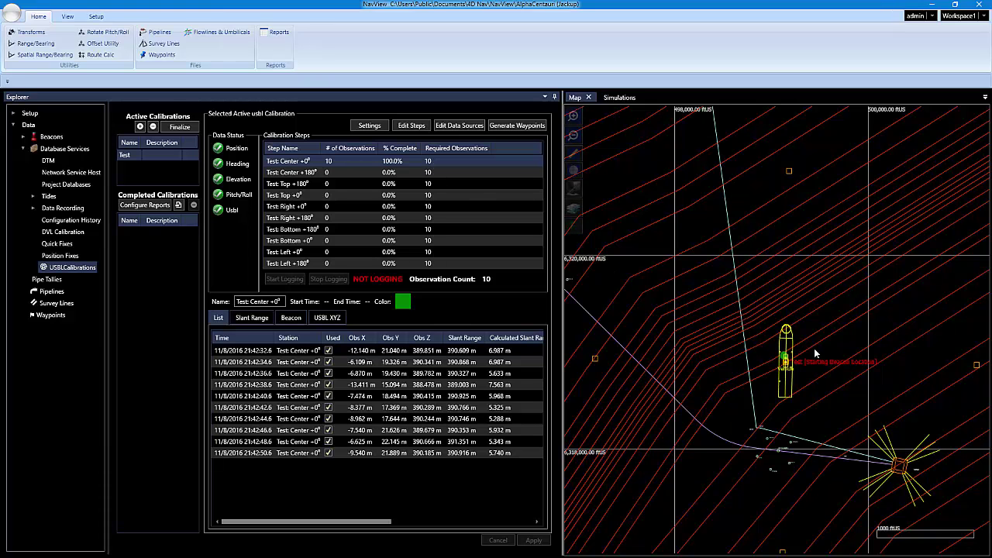
Examine the logged Test: Center +0° beacon observations close up around the vessel on the map.
{"action": "scroll", "coordinate": [791, 365], "scroll_direction": "up", "scroll_amount": 1}
{"action": "scroll", "coordinate": [791, 367], "scroll_direction": "up", "scroll_amount": 5}
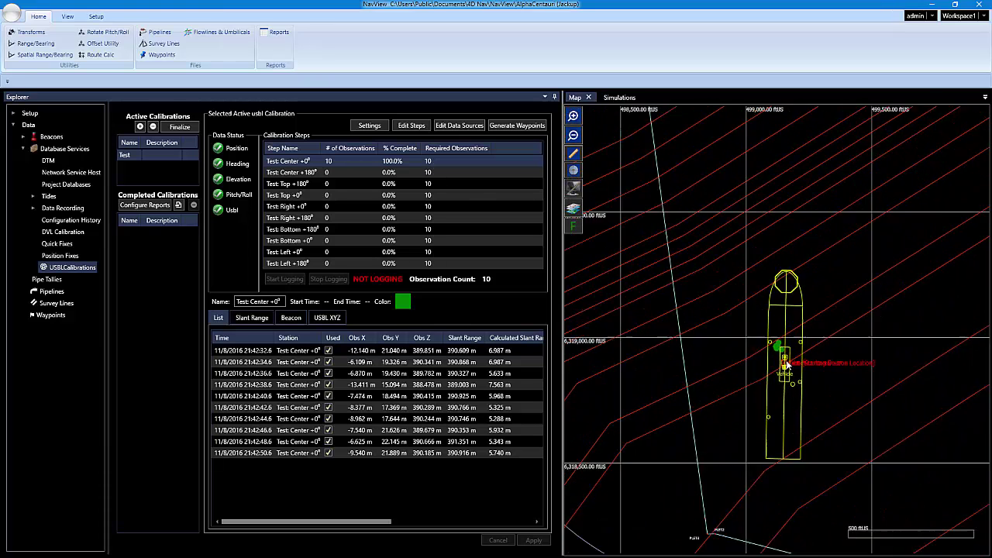
{"action": "scroll", "coordinate": [786, 365], "scroll_direction": "up", "scroll_amount": 2}
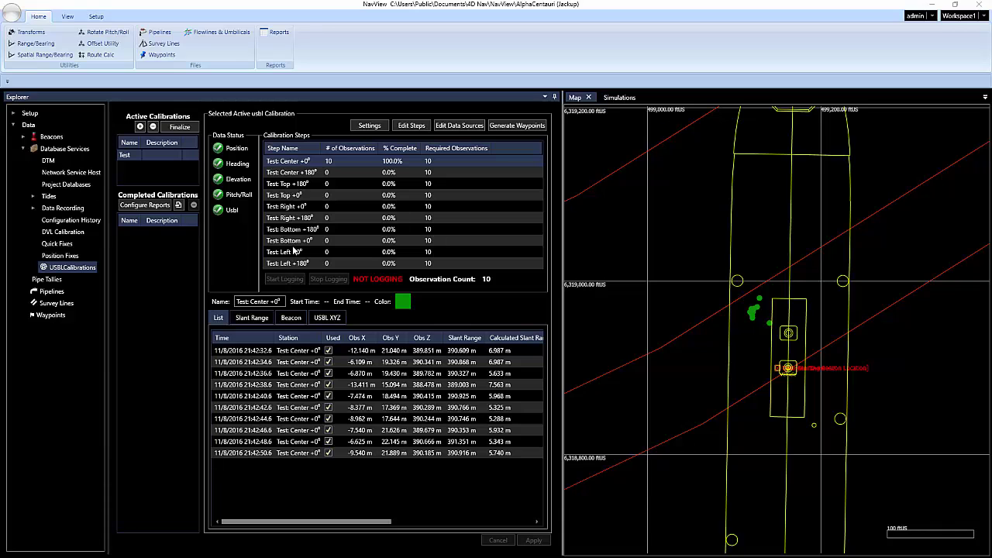
Inspect the details and Used setting of the first Test: Center +0° observation, and view the step's slant range time series.
{"action": "left_click", "coordinate": [328, 351]}
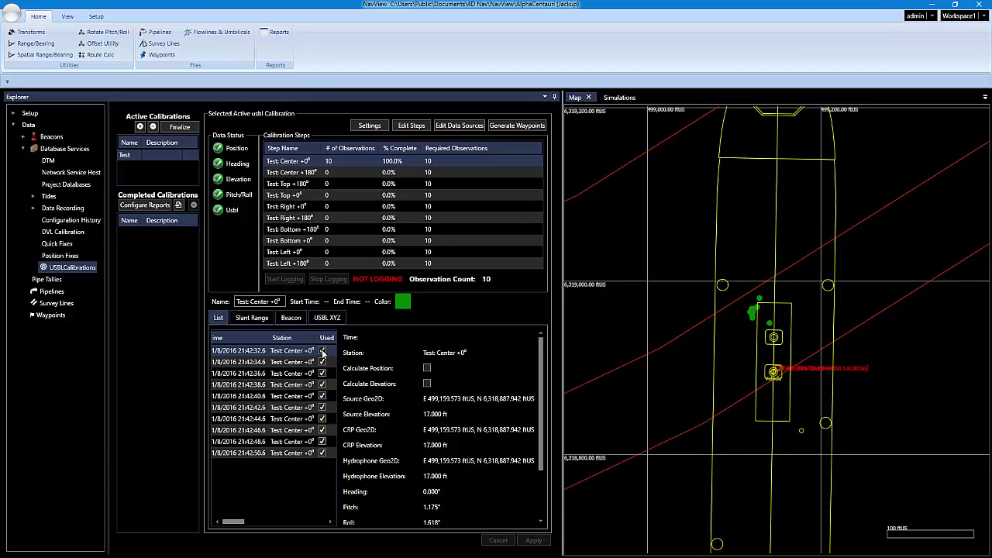
{"action": "left_click", "coordinate": [323, 351]}
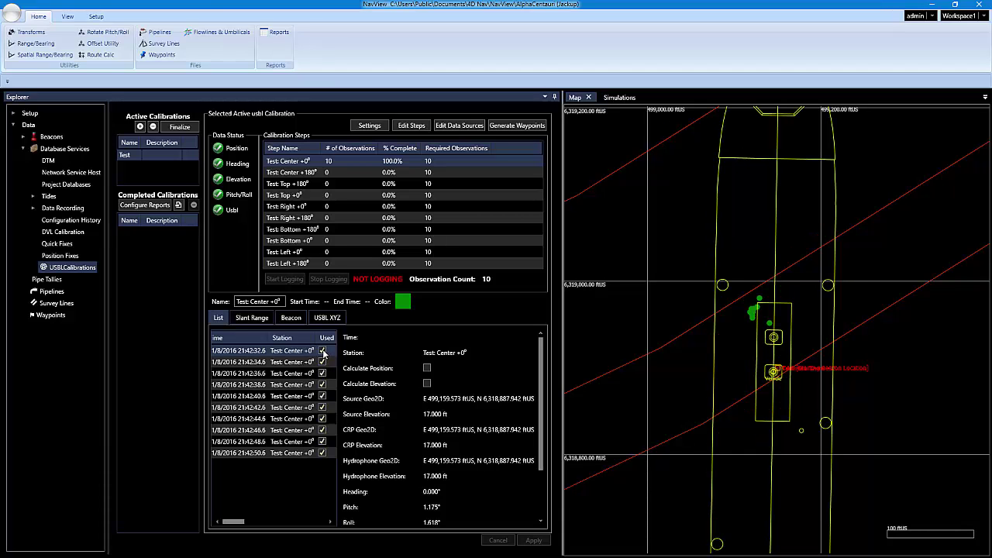
{"action": "left_click", "coordinate": [249, 319]}
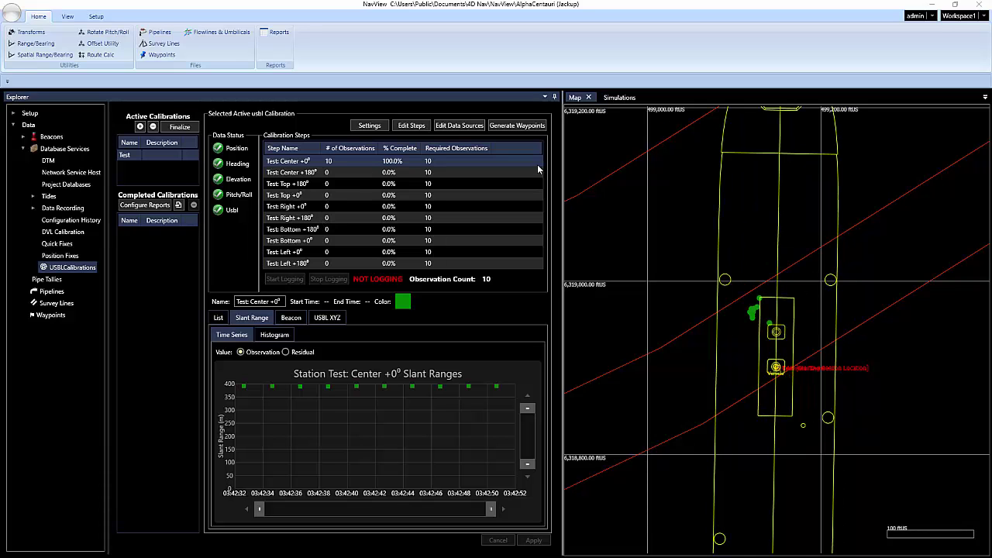
Set the simulated boat's heading to 180° and apply it, then return to the map.
{"action": "left_click", "coordinate": [624, 98]}
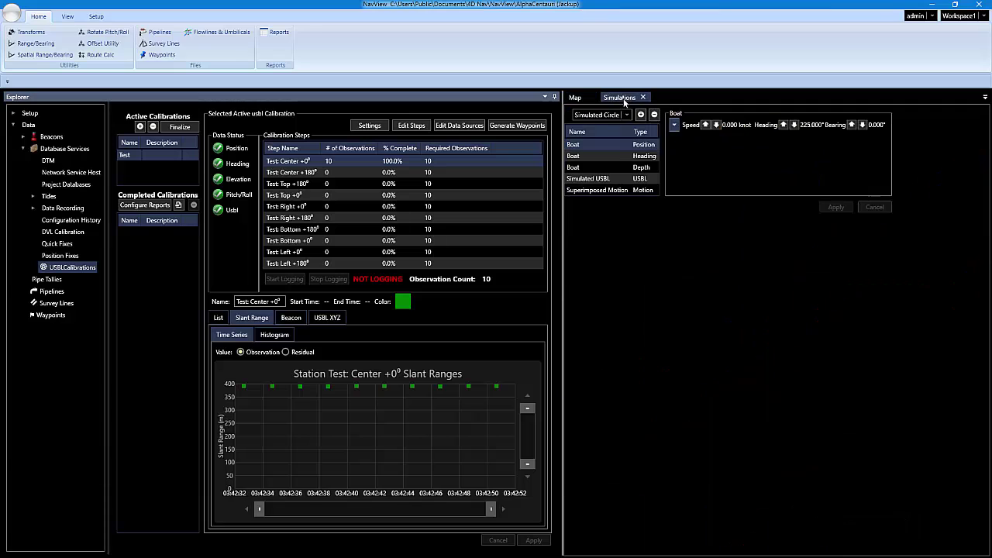
{"action": "left_click", "coordinate": [601, 156]}
{"action": "left_click", "coordinate": [674, 126]}
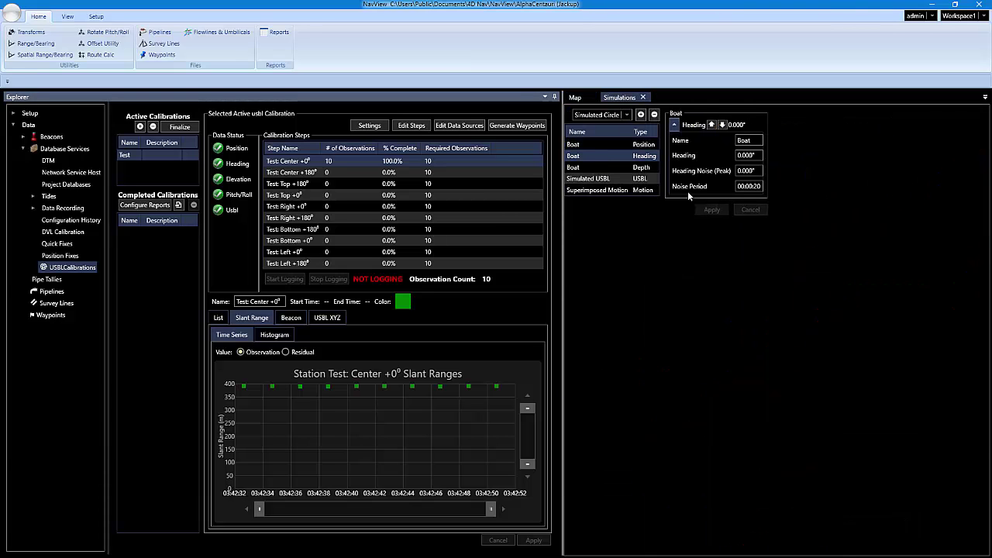
{"action": "left_click", "coordinate": [746, 155]}
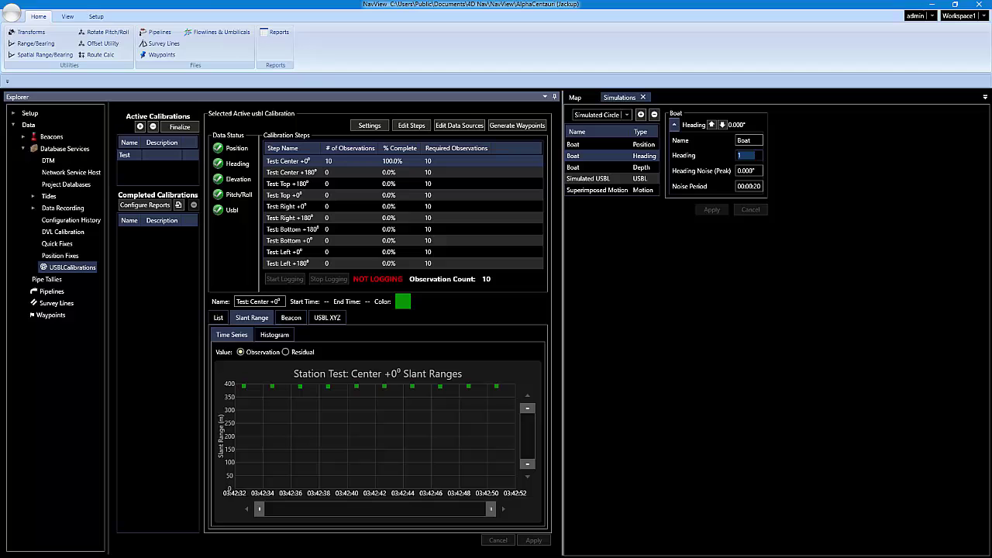
{"action": "type", "text": "1"}
{"action": "key", "text": "Tab"}
{"action": "left_click", "coordinate": [712, 210]}
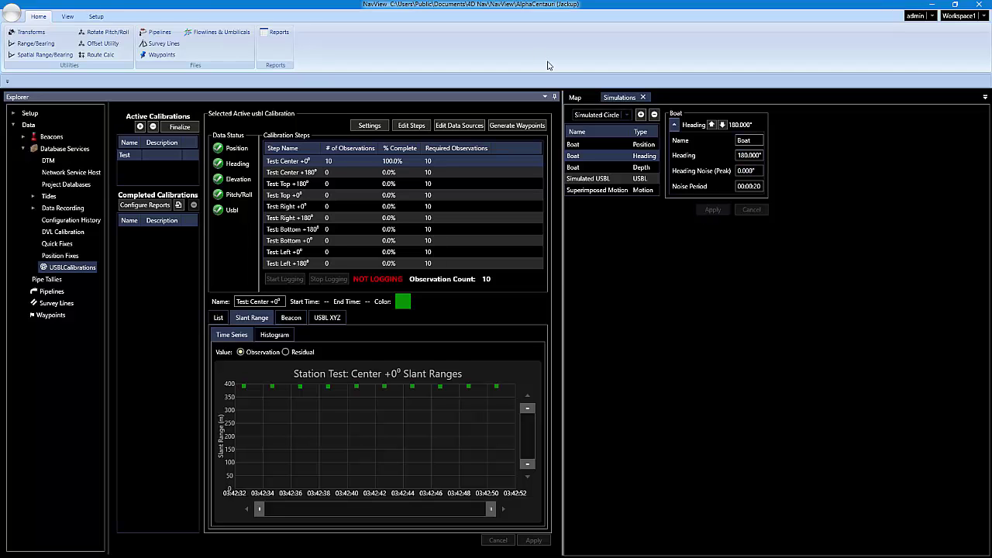
{"action": "left_click", "coordinate": [575, 97]}
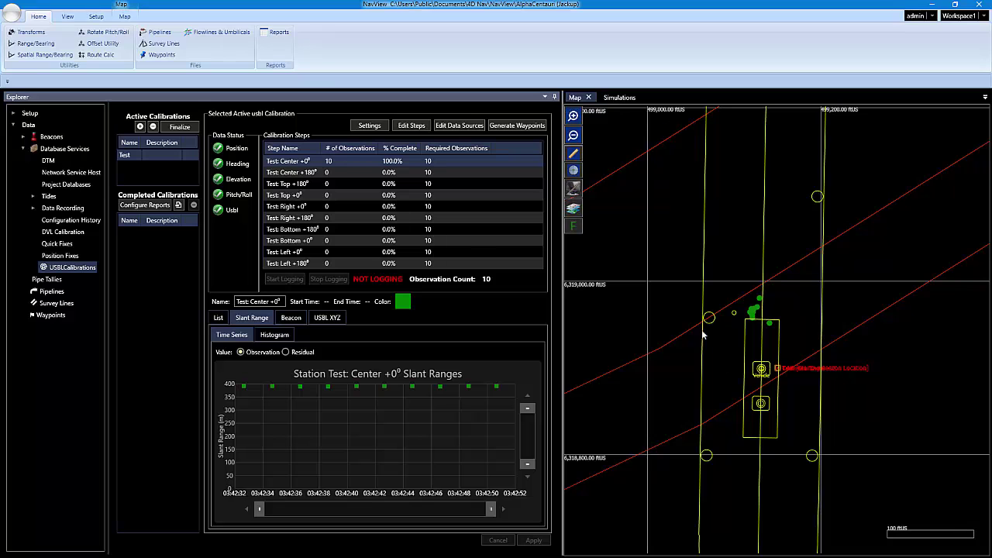
Log observations for Test: Center +180° and review them in the observation list and on the map.
{"action": "left_click", "coordinate": [300, 173]}
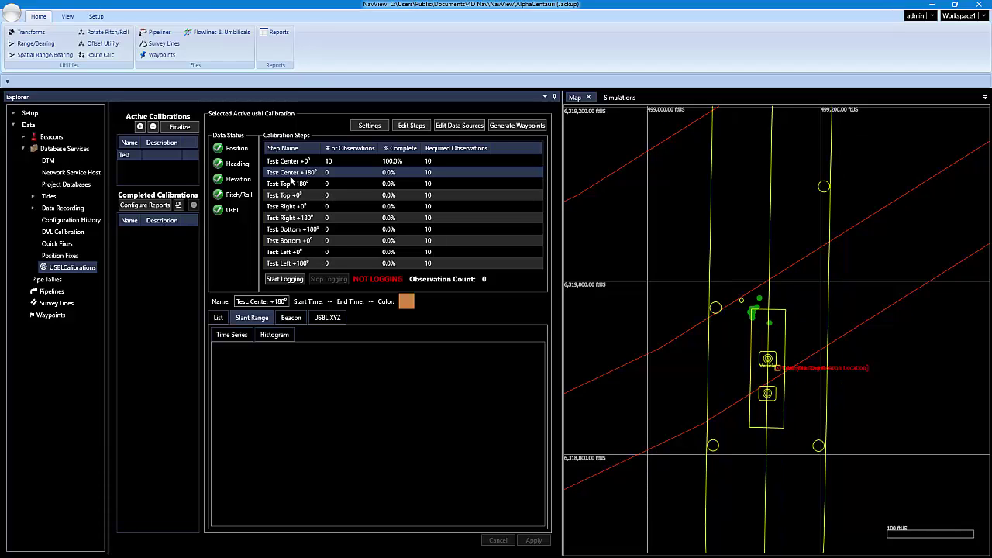
{"action": "left_click", "coordinate": [283, 281]}
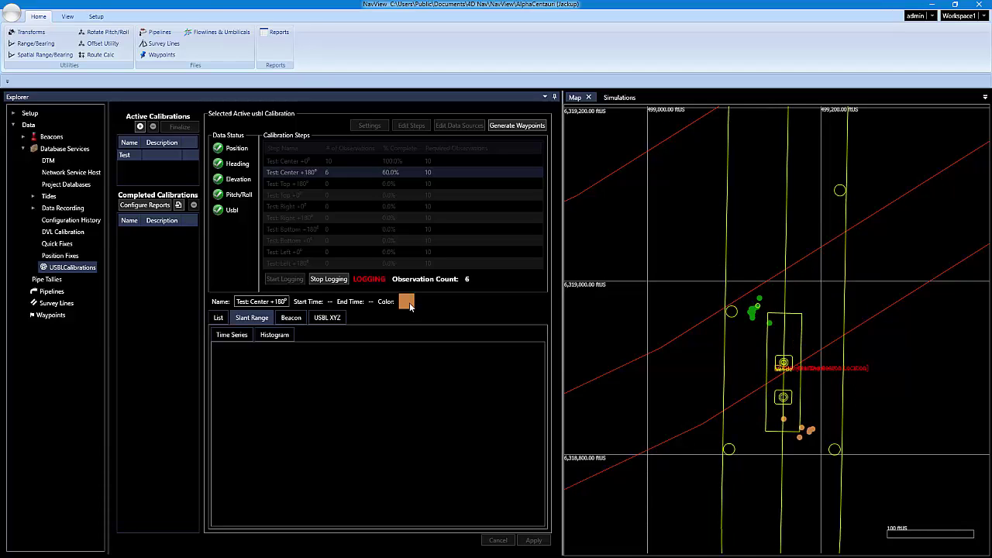
{"action": "left_click", "coordinate": [220, 318]}
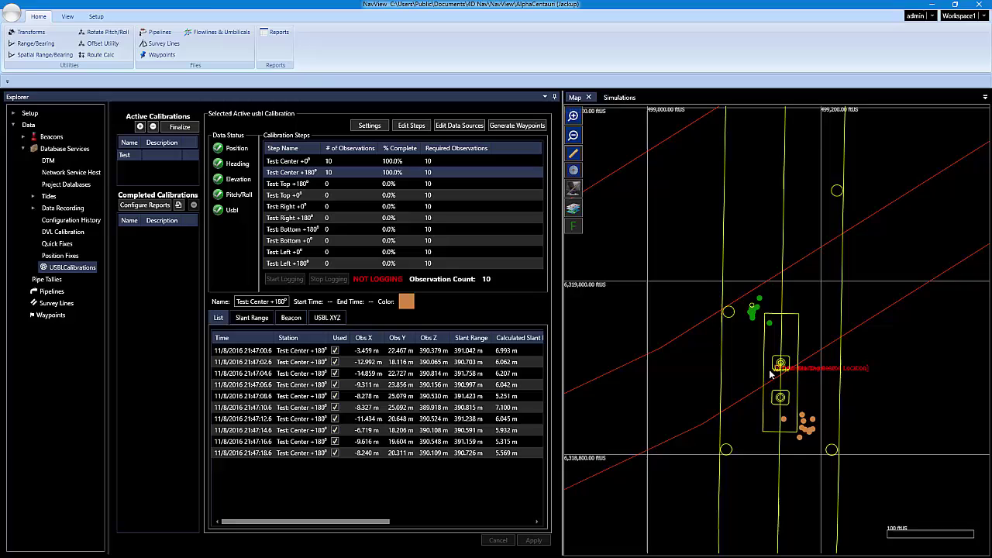
{"action": "scroll", "coordinate": [770, 369], "scroll_direction": "down", "scroll_amount": 1}
{"action": "scroll", "coordinate": [770, 369], "scroll_direction": "down", "scroll_amount": 5}
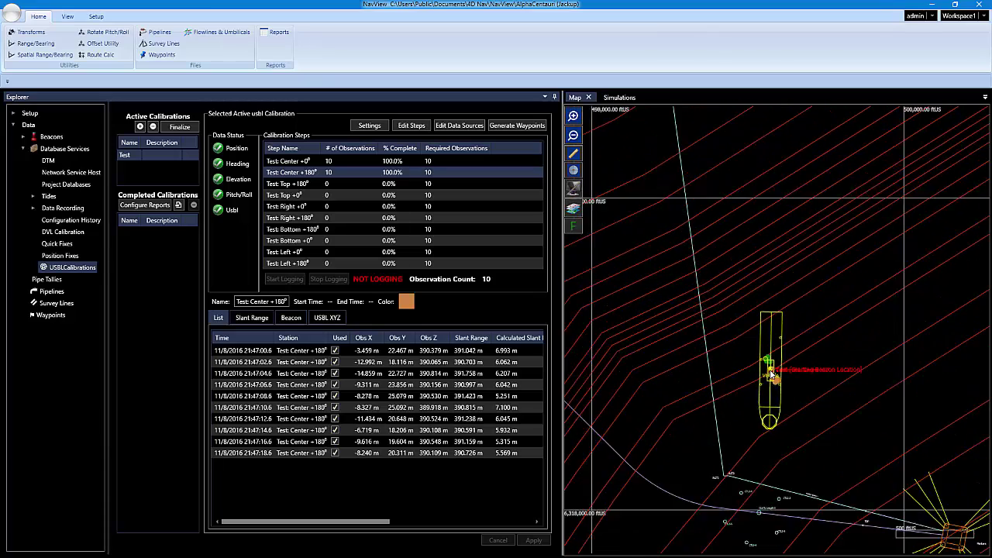
{"action": "scroll", "coordinate": [771, 375], "scroll_direction": "down", "scroll_amount": 3}
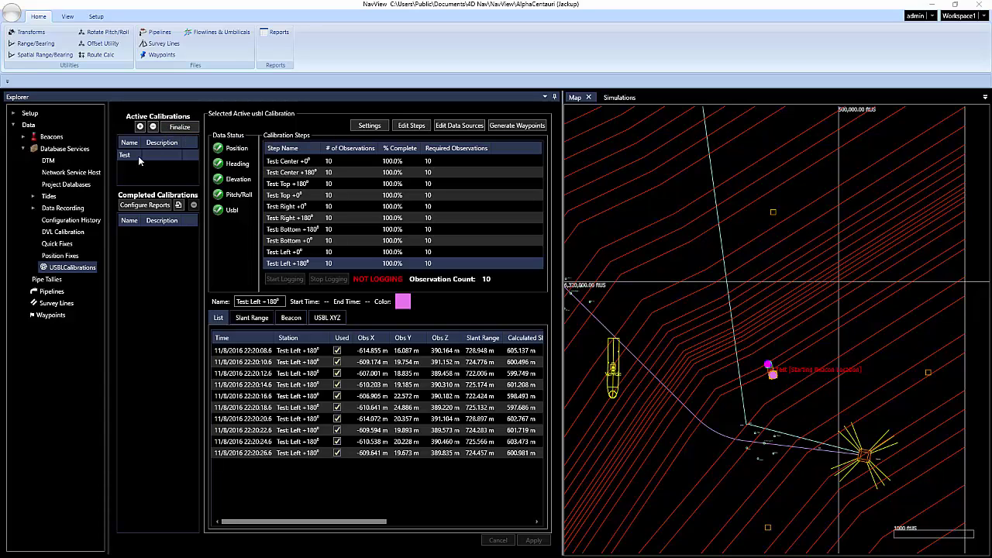
Finalize the Test calibration and review the station list of the completed calibration.
{"action": "left_click", "coordinate": [177, 129]}
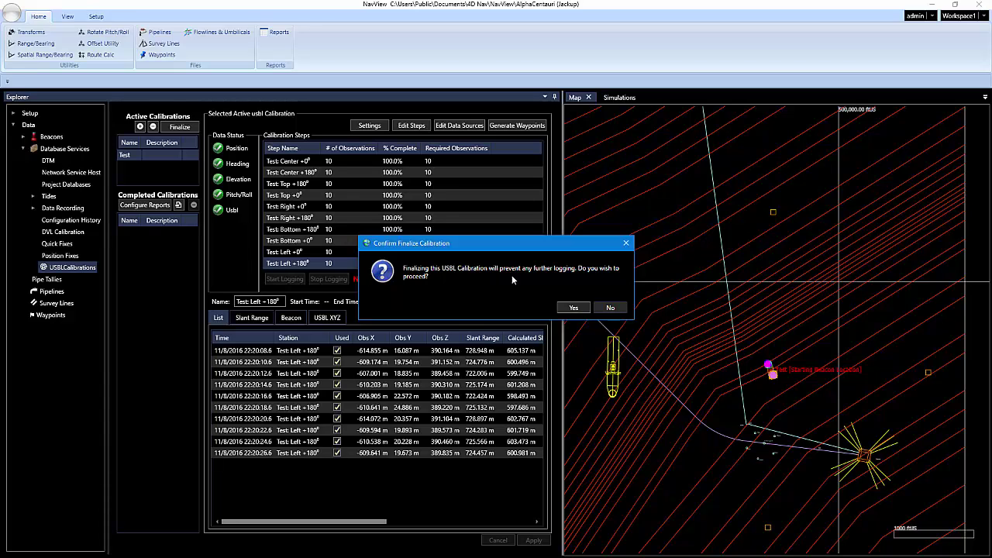
{"action": "left_click", "coordinate": [572, 308]}
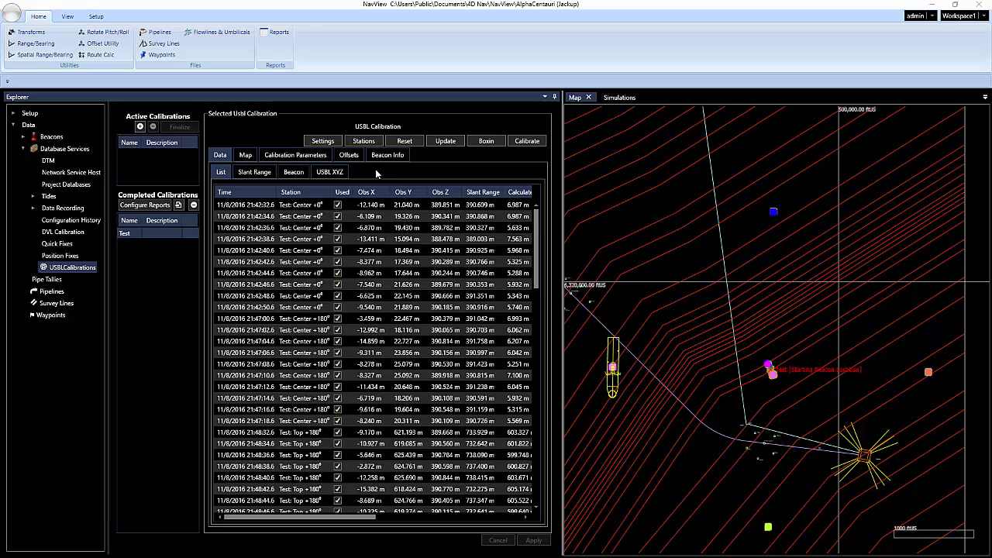
{"action": "left_click", "coordinate": [364, 144]}
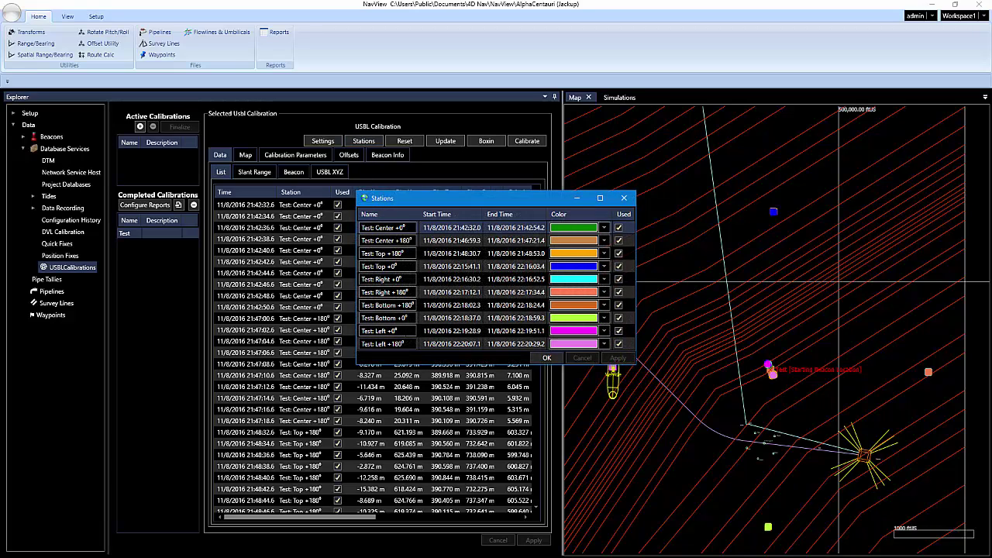
{"action": "left_click", "coordinate": [624, 197]}
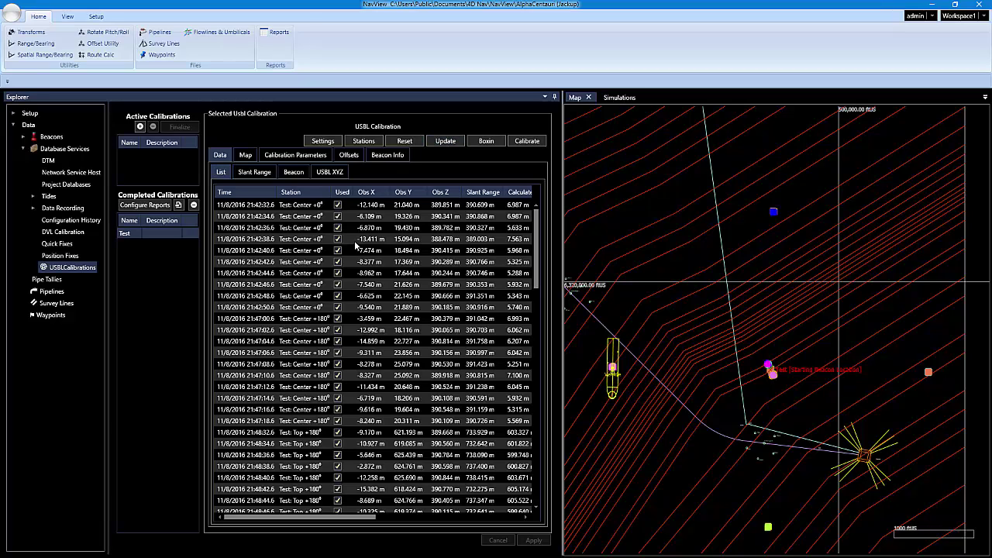
Set the starting elevation of calibration beacon HPR B65 to -400 m and apply the change.
{"action": "left_click", "coordinate": [376, 159]}
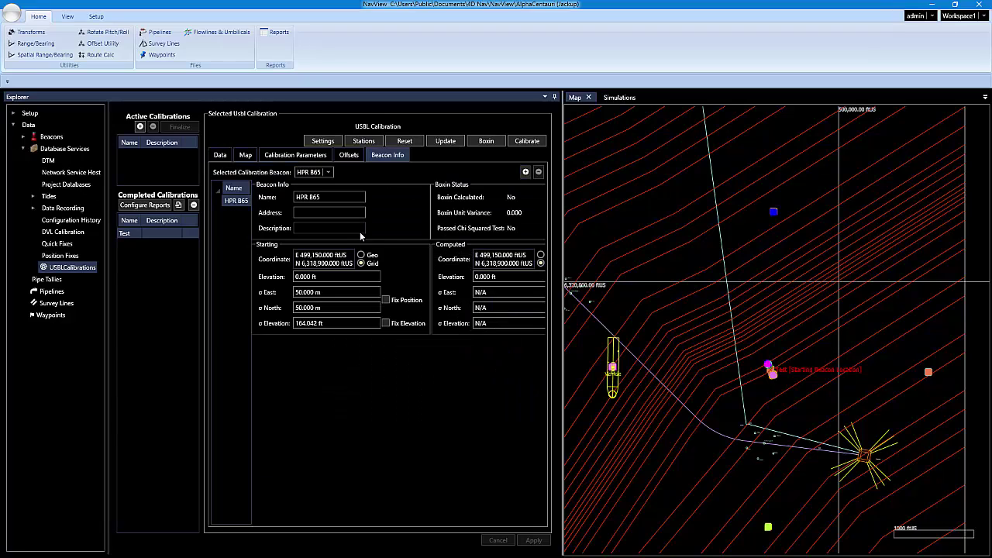
{"action": "left_click", "coordinate": [326, 277]}
{"action": "double_click", "coordinate": [306, 277]}
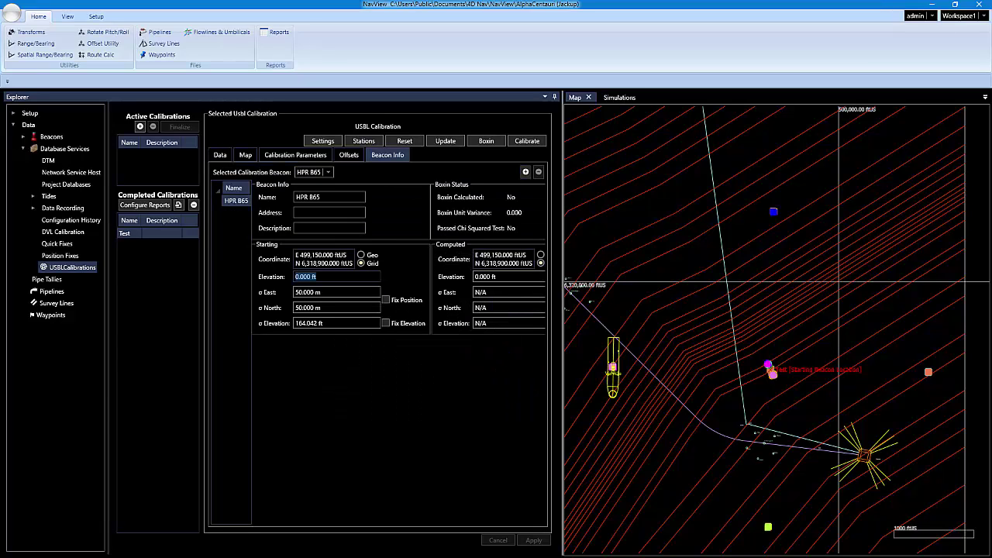
{"action": "type", "text": "-"}
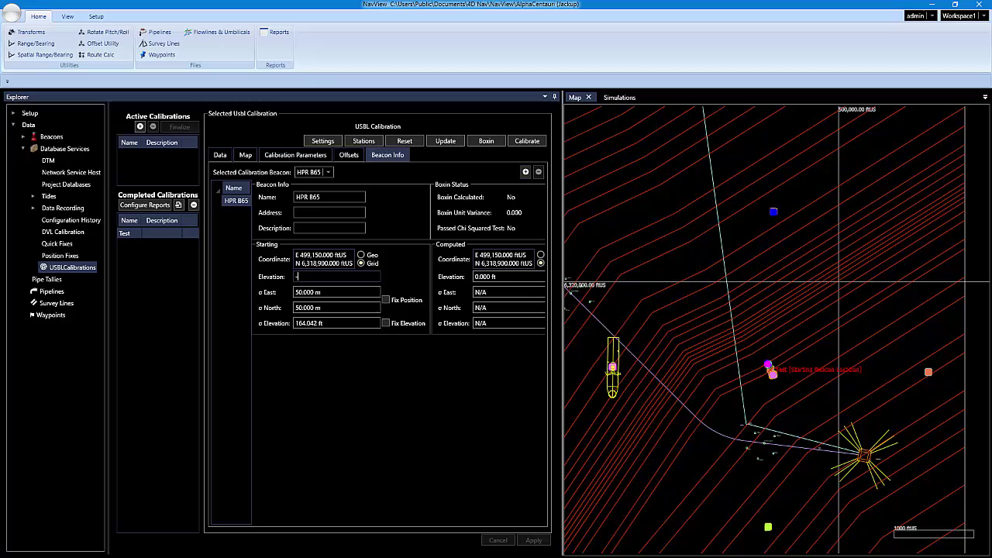
{"action": "type", "text": "400m"}
{"action": "left_click", "coordinate": [340, 291]}
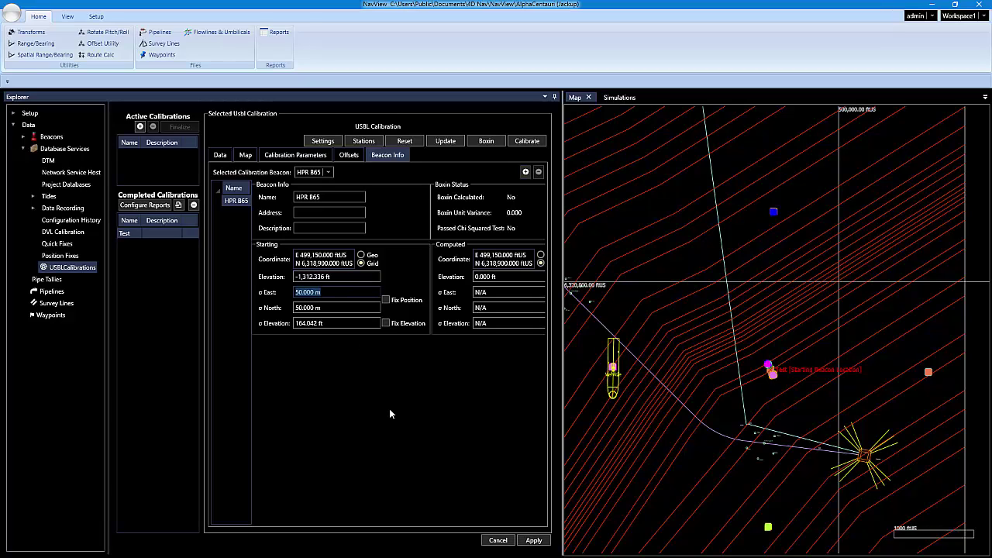
{"action": "left_click", "coordinate": [534, 541]}
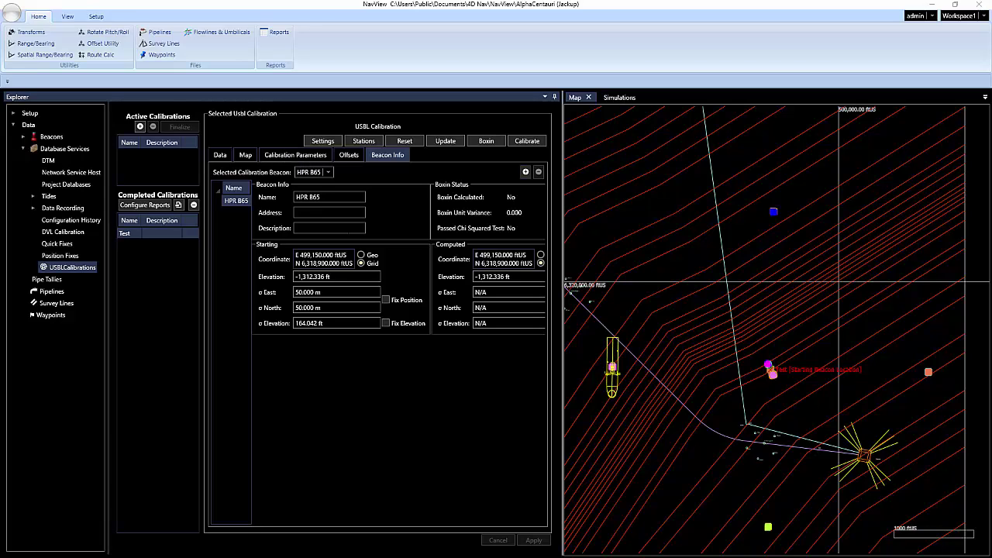
Review the completed calibration's offsets and calibration parameter values, and return to its observation list.
{"action": "left_click", "coordinate": [348, 155]}
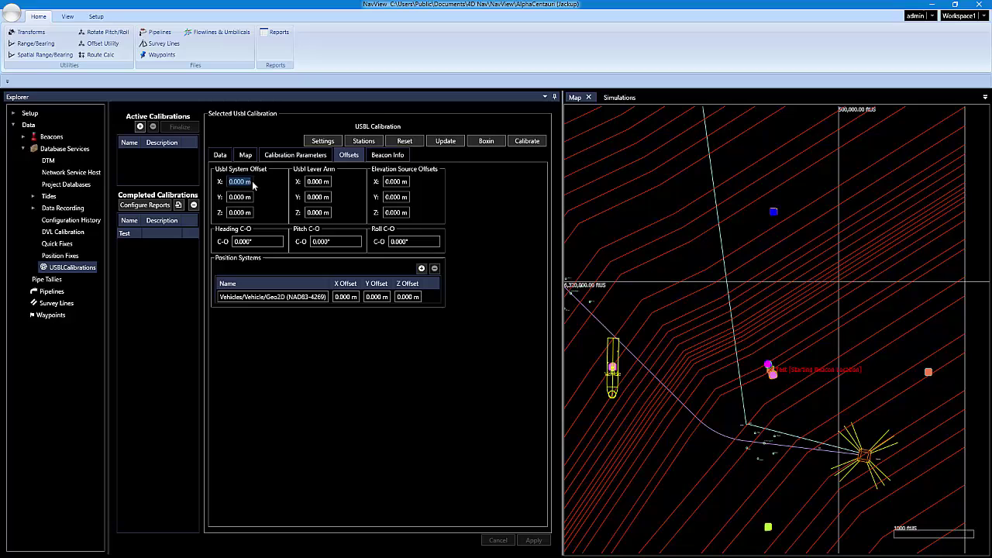
{"action": "left_click", "coordinate": [287, 156]}
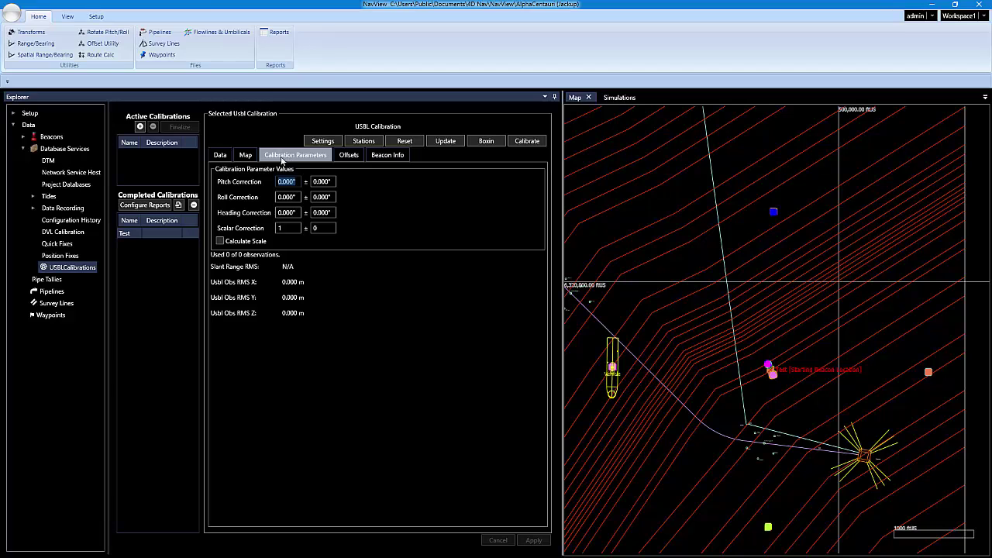
{"action": "left_click", "coordinate": [217, 155]}
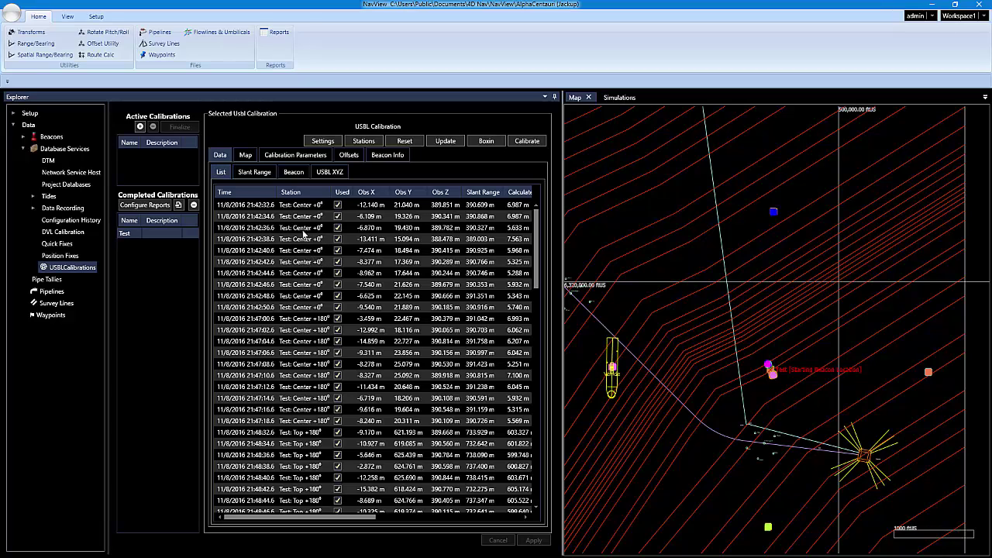
Examine the slant range time series of all stations, looking closely at the individual station clusters.
{"action": "left_click", "coordinate": [273, 173]}
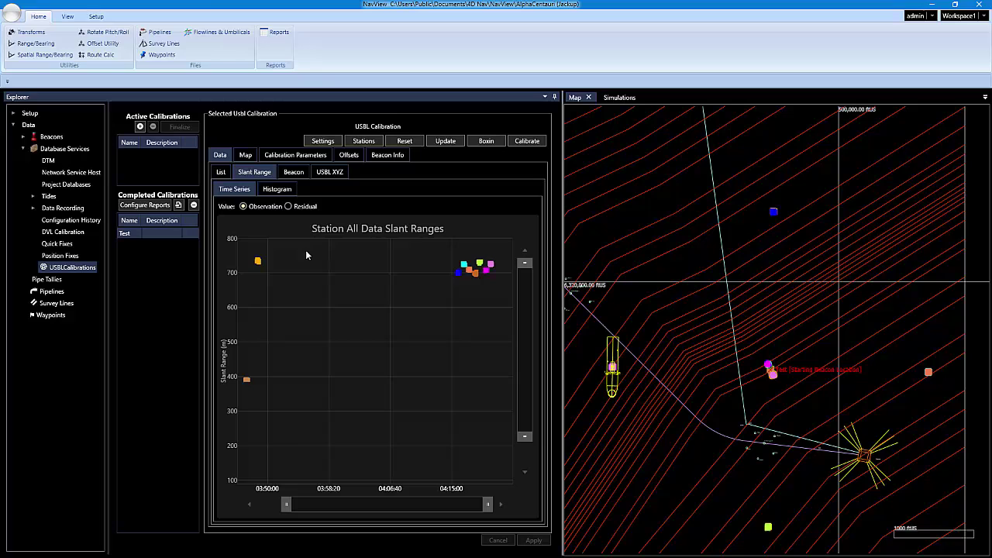
{"action": "scroll", "coordinate": [487, 269], "scroll_direction": "up", "scroll_amount": 3}
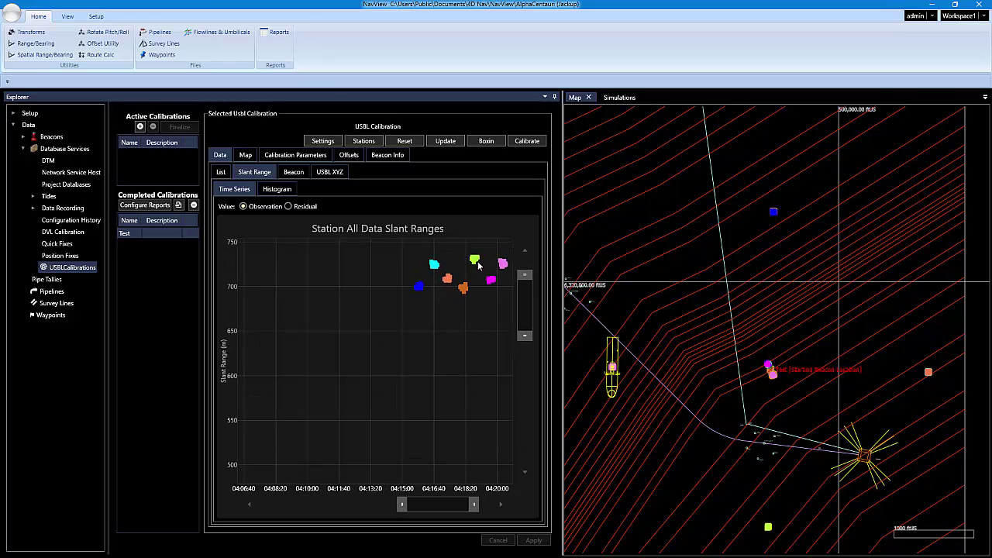
{"action": "scroll", "coordinate": [479, 264], "scroll_direction": "up", "scroll_amount": 3}
{"action": "scroll", "coordinate": [479, 263], "scroll_direction": "up", "scroll_amount": 3}
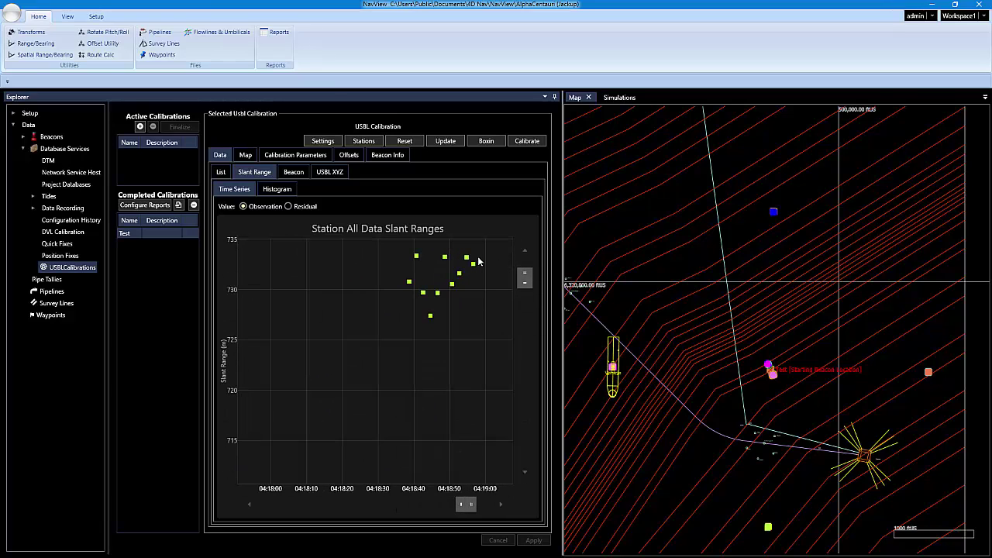
{"action": "scroll", "coordinate": [479, 262], "scroll_direction": "down", "scroll_amount": 6}
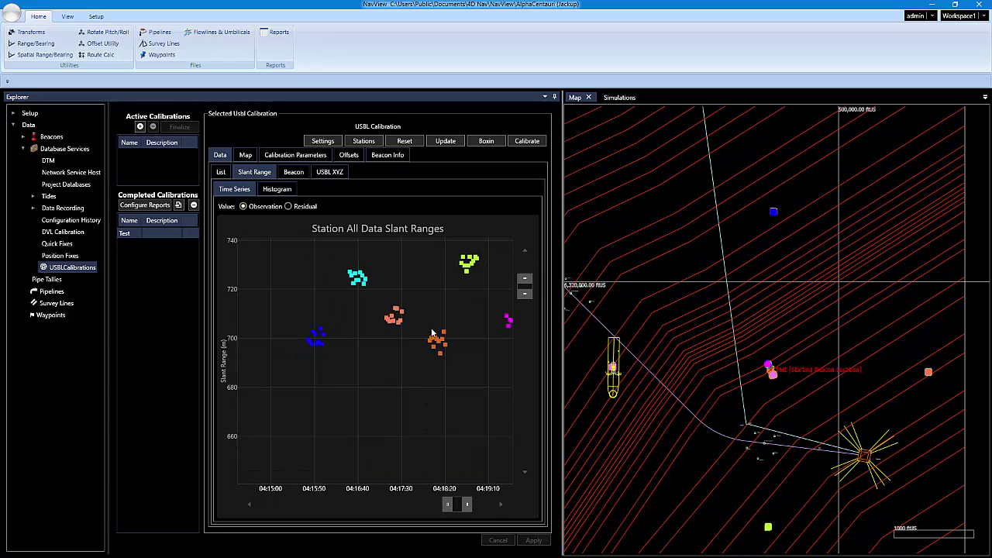
{"action": "scroll", "coordinate": [444, 347], "scroll_direction": "up", "scroll_amount": 3}
{"action": "scroll", "coordinate": [443, 348], "scroll_direction": "up", "scroll_amount": 3}
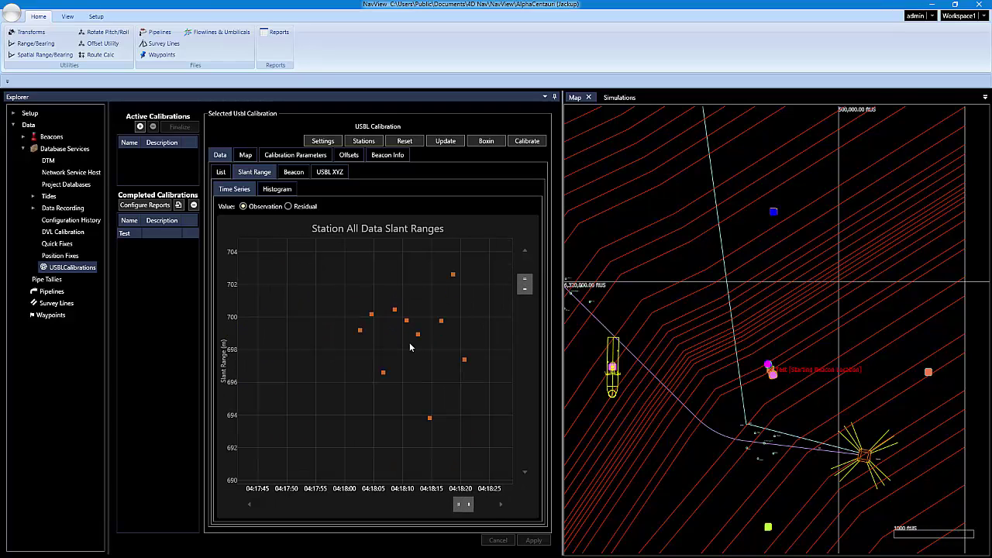
{"action": "scroll", "coordinate": [410, 346], "scroll_direction": "down", "scroll_amount": 6}
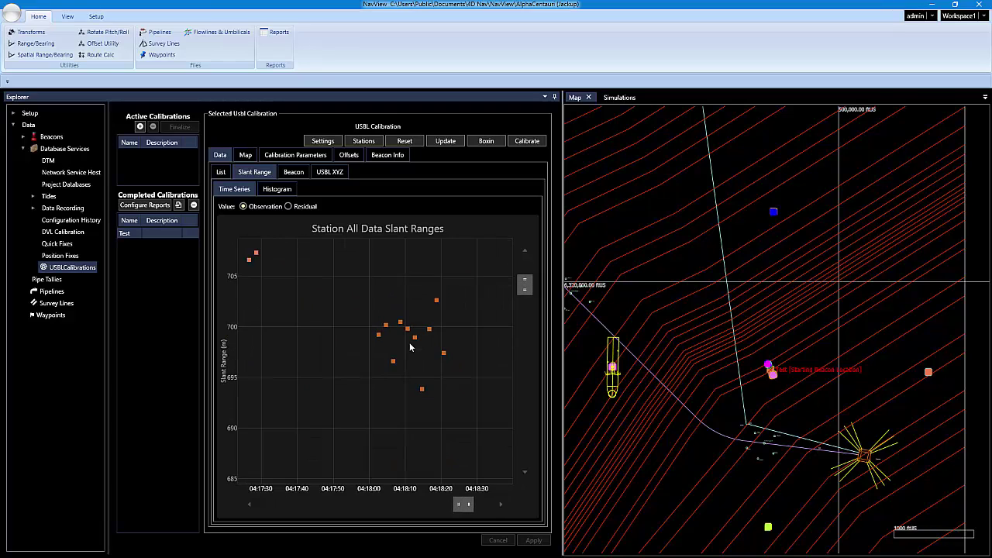
Examine the X/Y beacon time series for all data, looking closely at the Test: Center +180° easting cluster.
{"action": "left_click", "coordinate": [295, 173]}
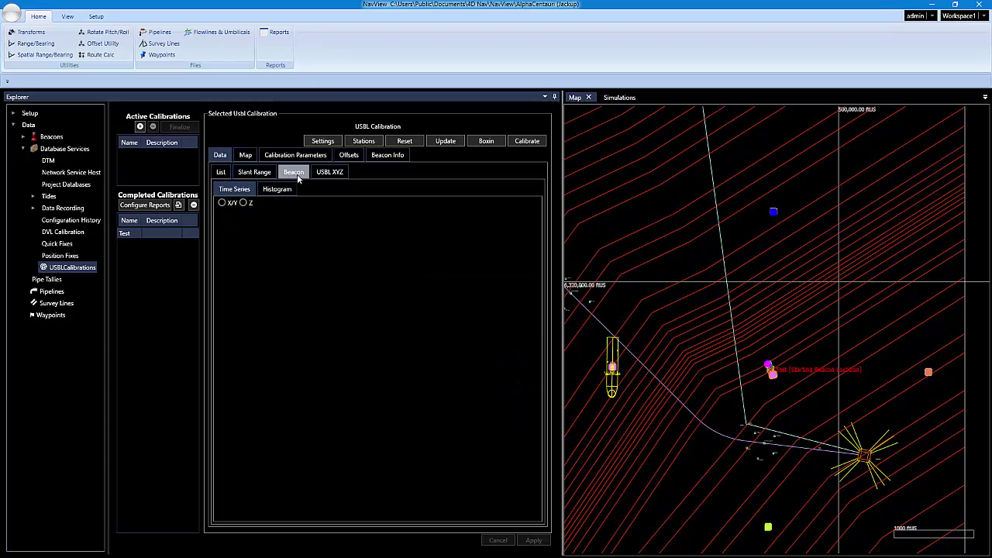
{"action": "left_click", "coordinate": [222, 202]}
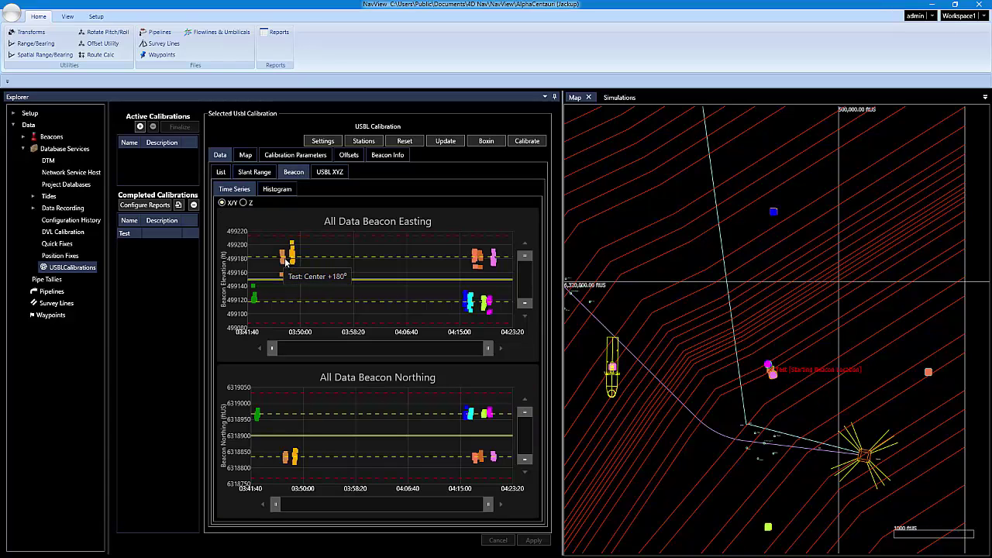
{"action": "scroll", "coordinate": [287, 262], "scroll_direction": "up", "scroll_amount": 2}
{"action": "scroll", "coordinate": [287, 263], "scroll_direction": "up", "scroll_amount": 2}
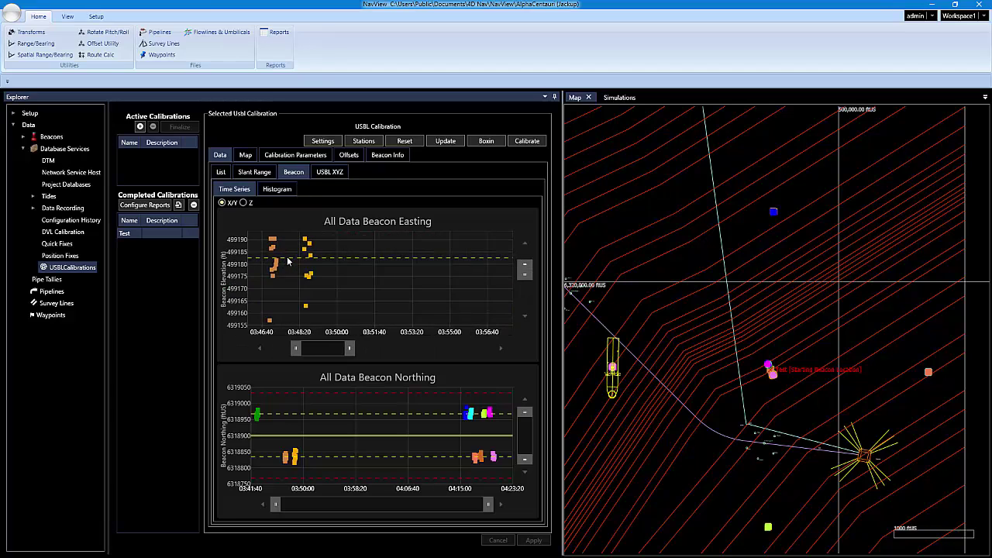
{"action": "scroll", "coordinate": [287, 263], "scroll_direction": "down", "scroll_amount": 3}
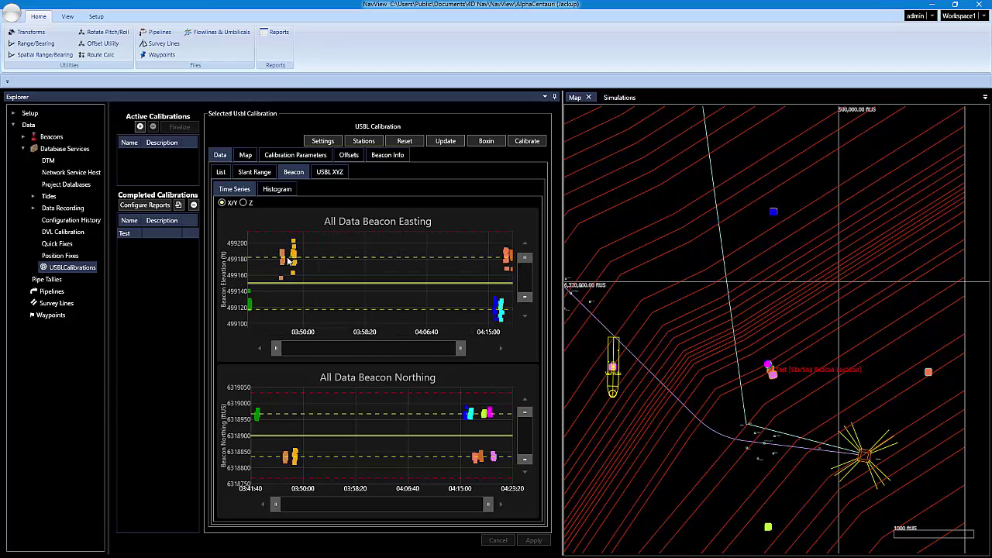
Run the calibration on the Test data without removing the flagged outlier observation, and accept the calibration results.
{"action": "scroll", "coordinate": [479, 263], "scroll_direction": "down", "scroll_amount": 1}
{"action": "scroll", "coordinate": [478, 263], "scroll_direction": "down", "scroll_amount": 3}
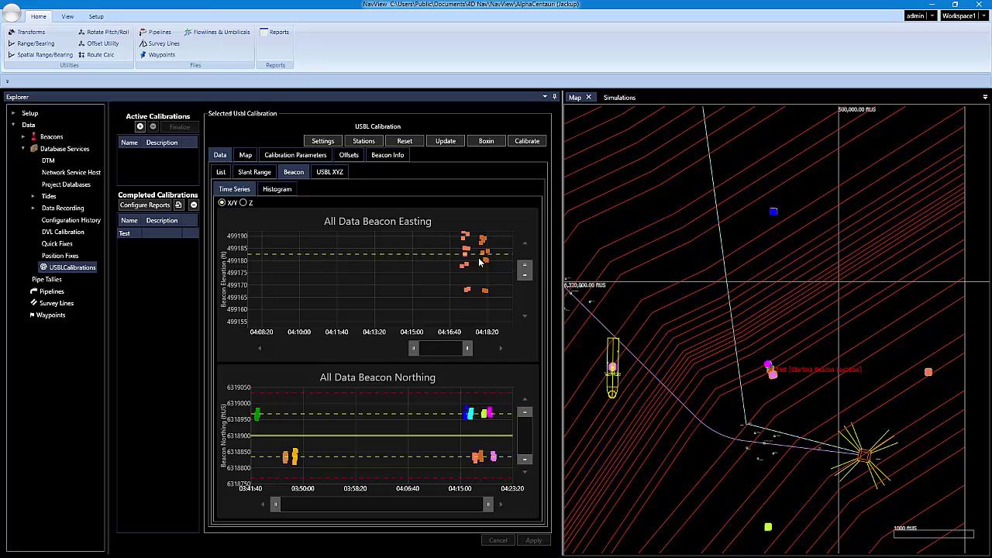
{"action": "scroll", "coordinate": [478, 263], "scroll_direction": "down", "scroll_amount": 2}
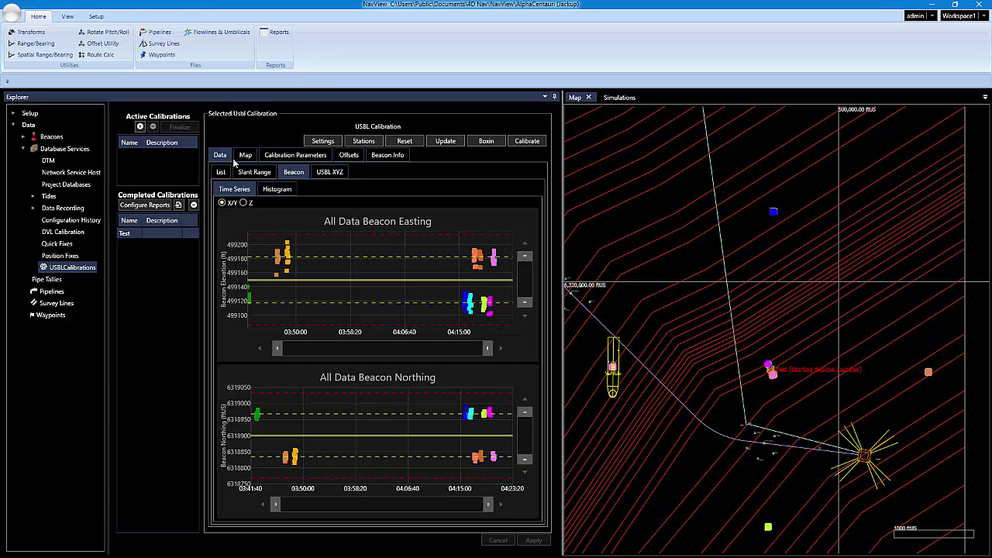
{"action": "left_click", "coordinate": [524, 140]}
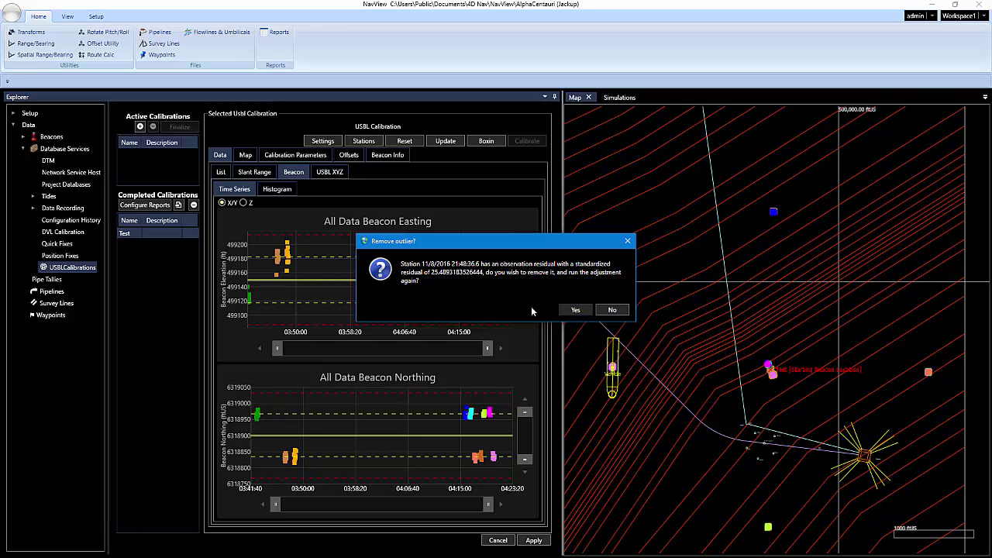
{"action": "left_click", "coordinate": [613, 310]}
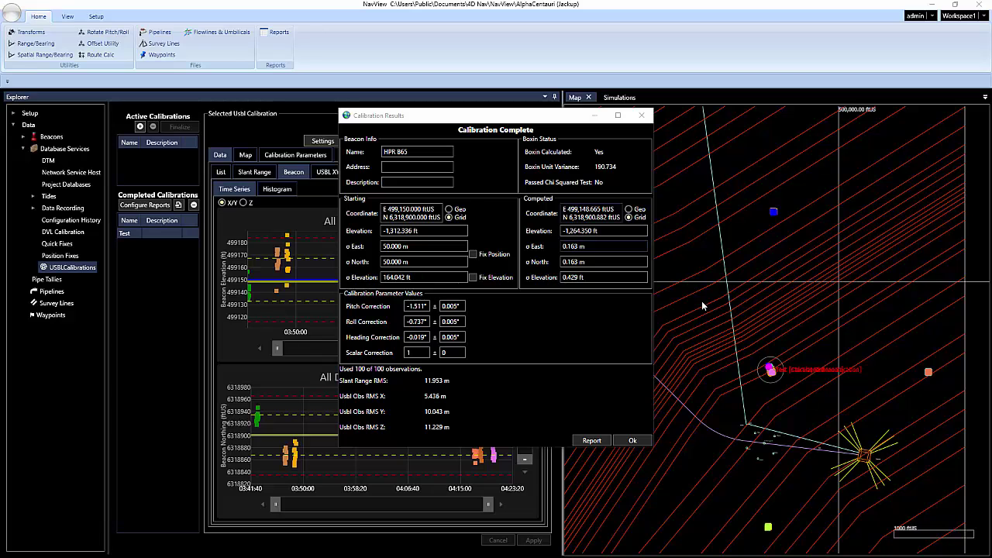
{"action": "left_click", "coordinate": [633, 441]}
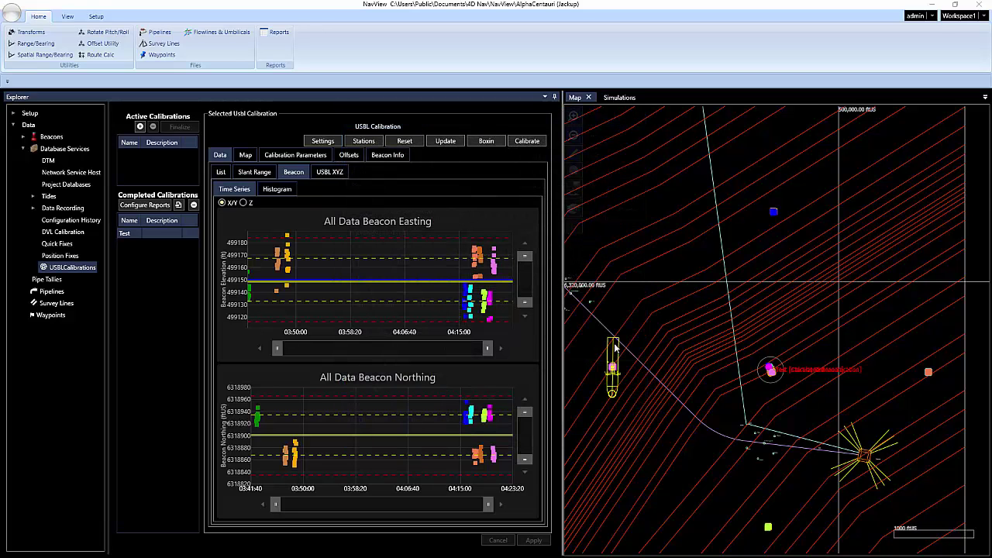
Rerun the calibration, again keeping the flagged outlier observation, and generate the report from the calibration results.
{"action": "scroll", "coordinate": [600, 375], "scroll_direction": "up", "scroll_amount": 4}
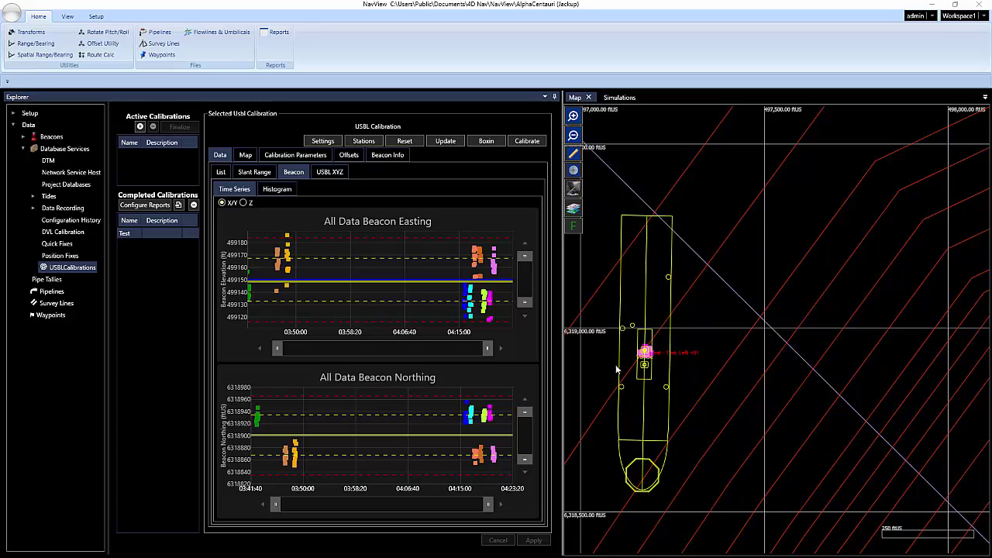
{"action": "left_click", "coordinate": [527, 140]}
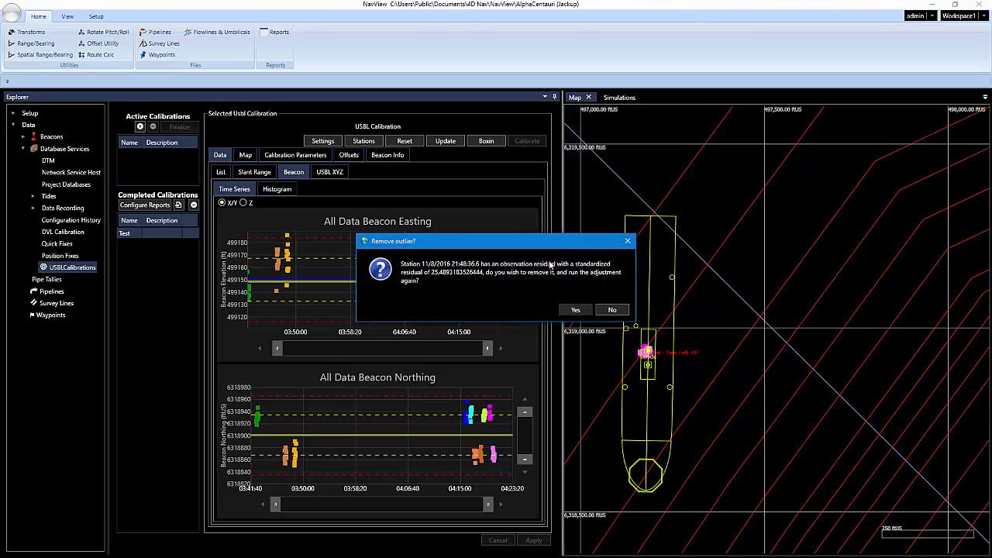
{"action": "left_click", "coordinate": [616, 313]}
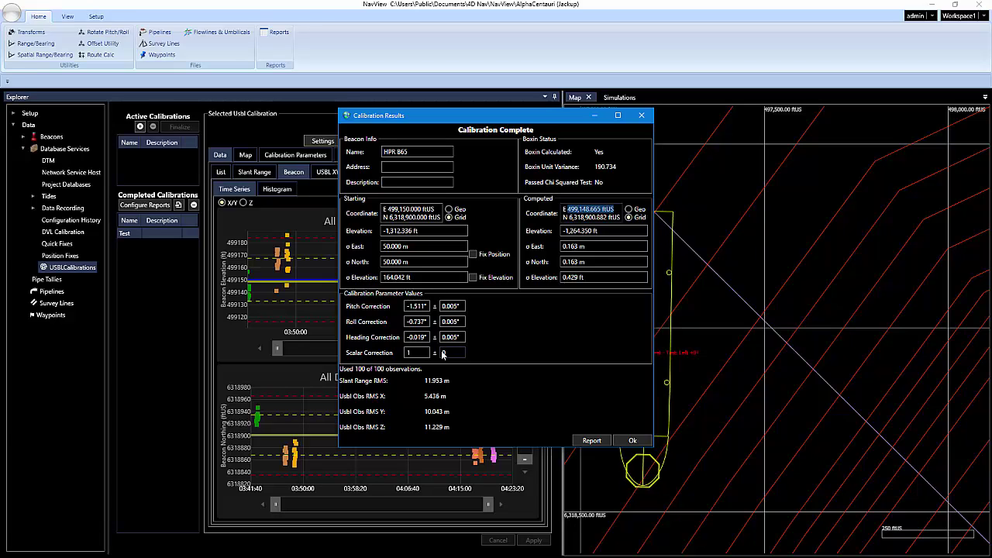
{"action": "left_click", "coordinate": [593, 442]}
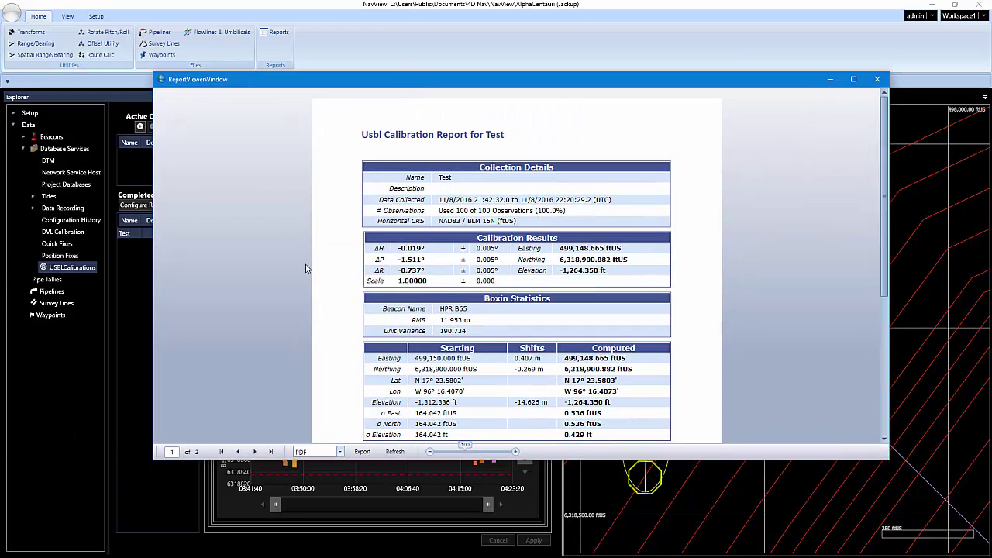
Review both pages of the USBL calibration report and its PDF export dialog without saving, and close the report and results.
{"action": "left_click", "coordinate": [254, 452]}
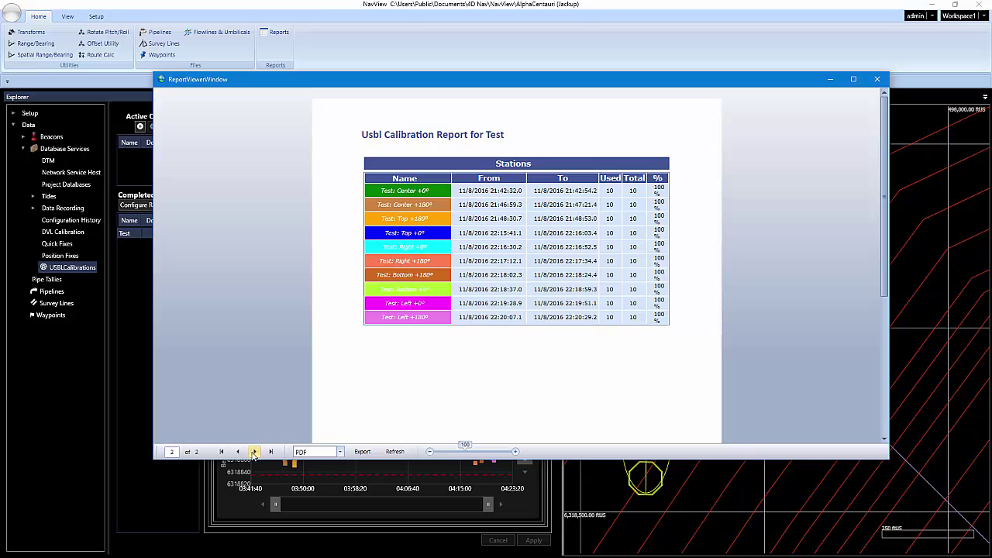
{"action": "scroll", "coordinate": [381, 336], "scroll_direction": "down", "scroll_amount": 2}
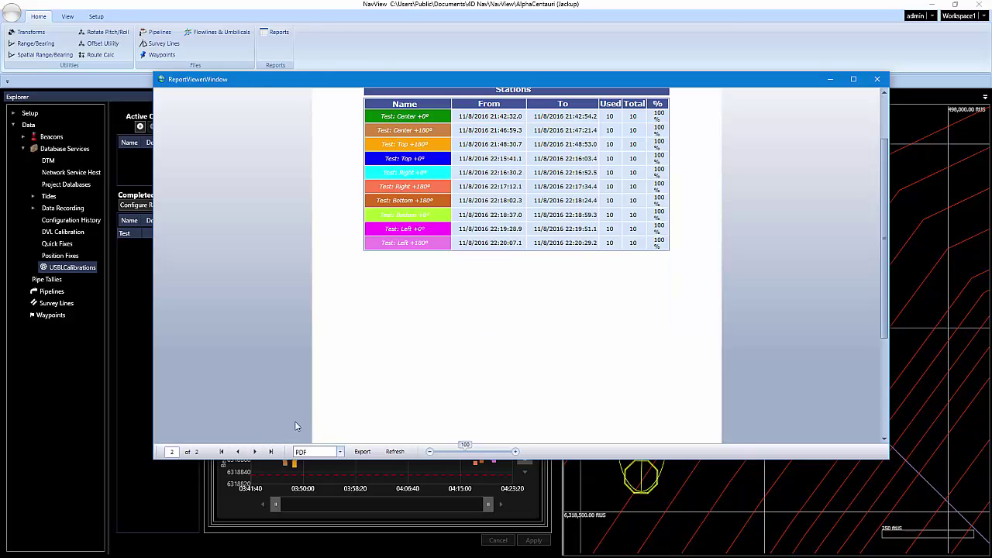
{"action": "left_click", "coordinate": [238, 452]}
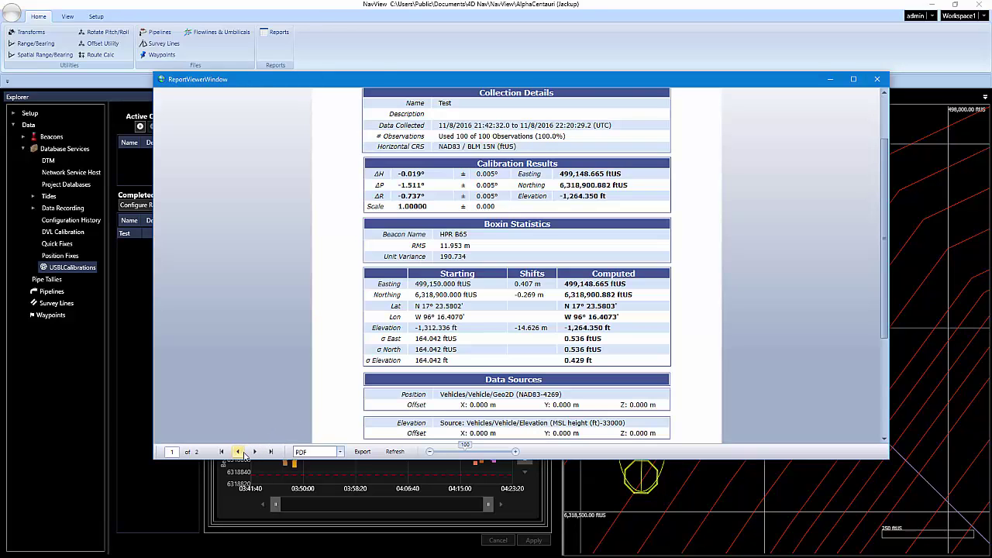
{"action": "left_click", "coordinate": [362, 452]}
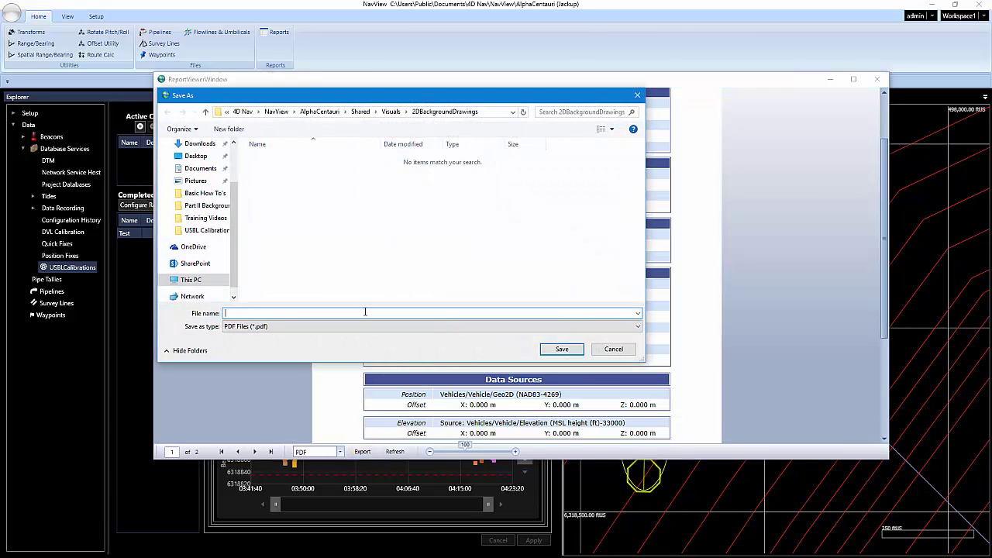
{"action": "left_click", "coordinate": [614, 350]}
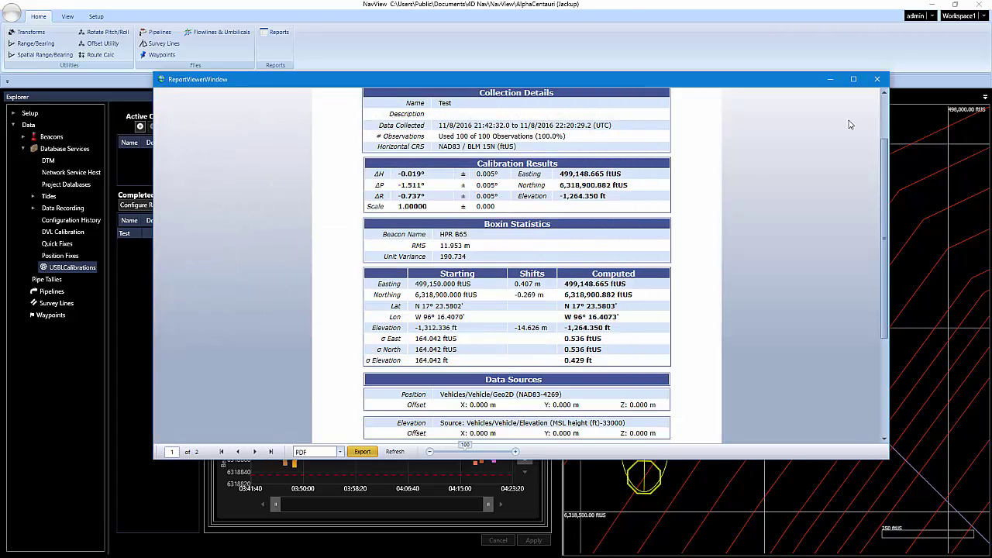
{"action": "left_click", "coordinate": [877, 79]}
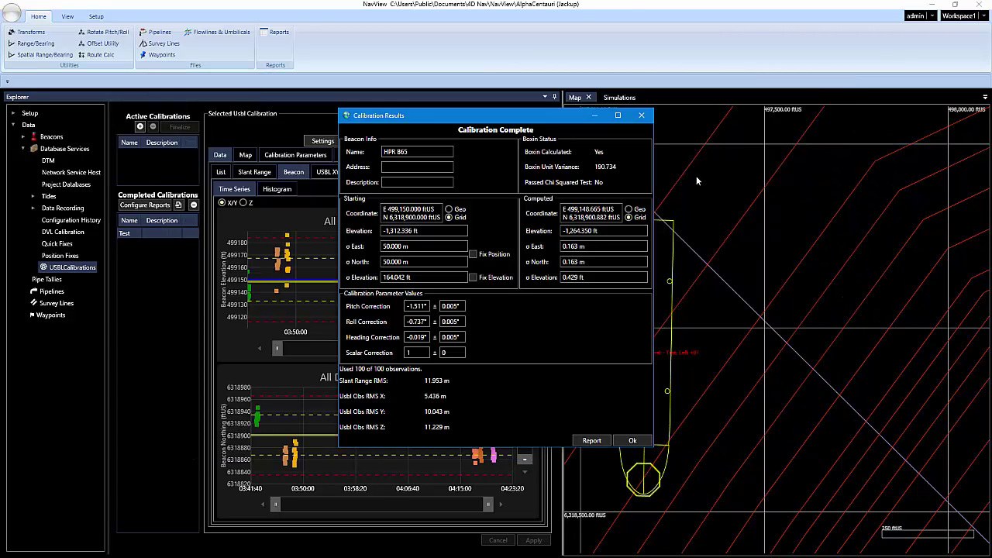
{"action": "left_click", "coordinate": [642, 119]}
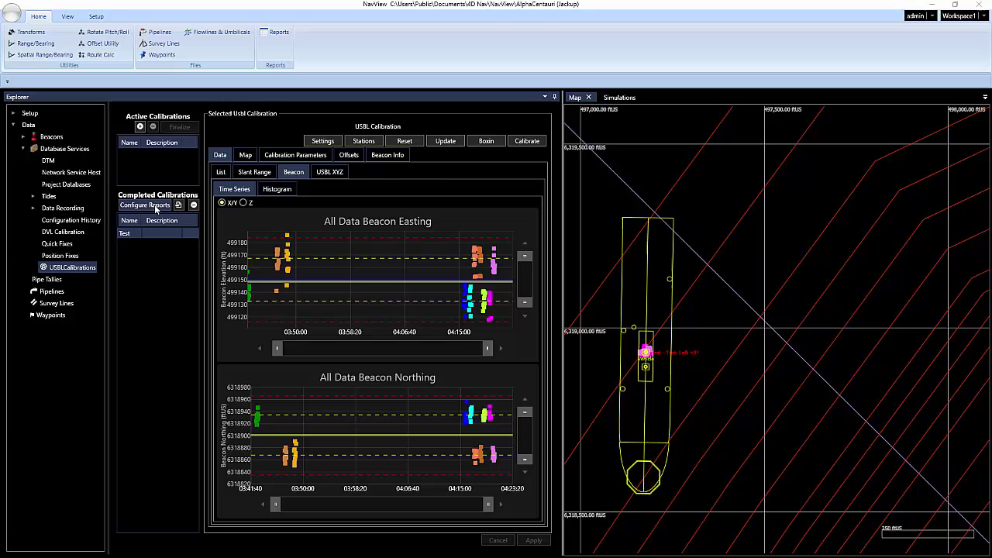
Open the report configuration for the completed calibrations.
{"action": "left_click", "coordinate": [155, 204]}
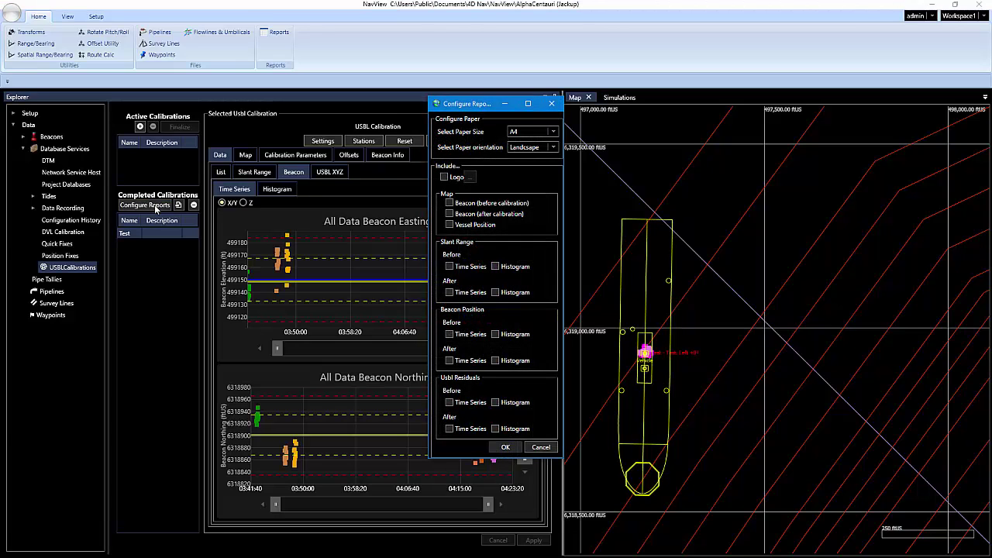